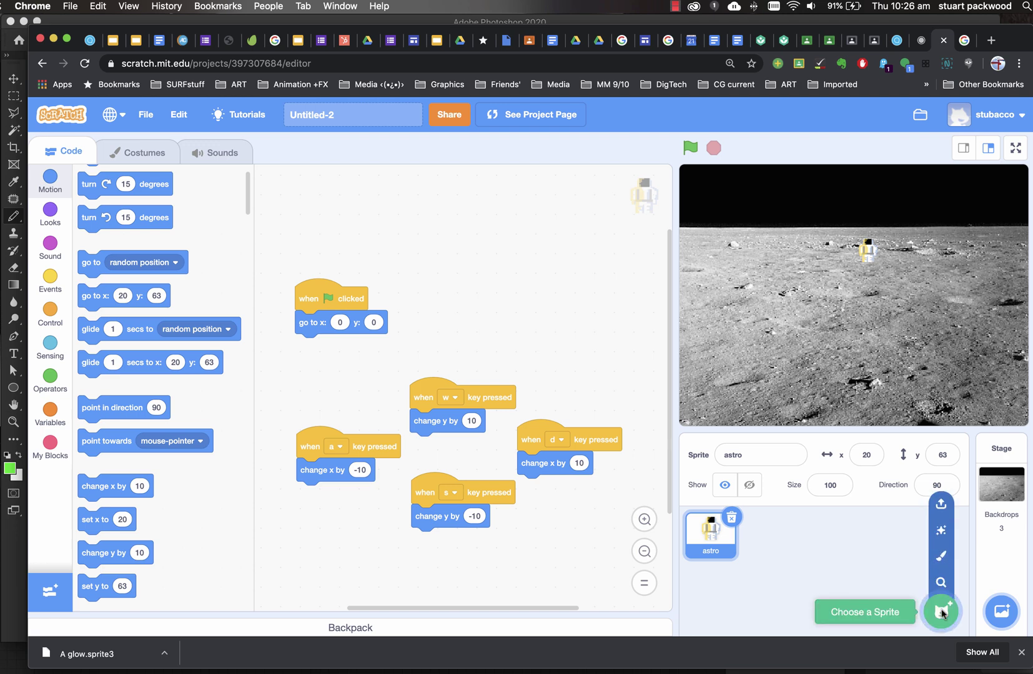
Paint a new sprite containing a purple rectangle about 140 by 103 with a magenta outline 1 thick
click(941, 557)
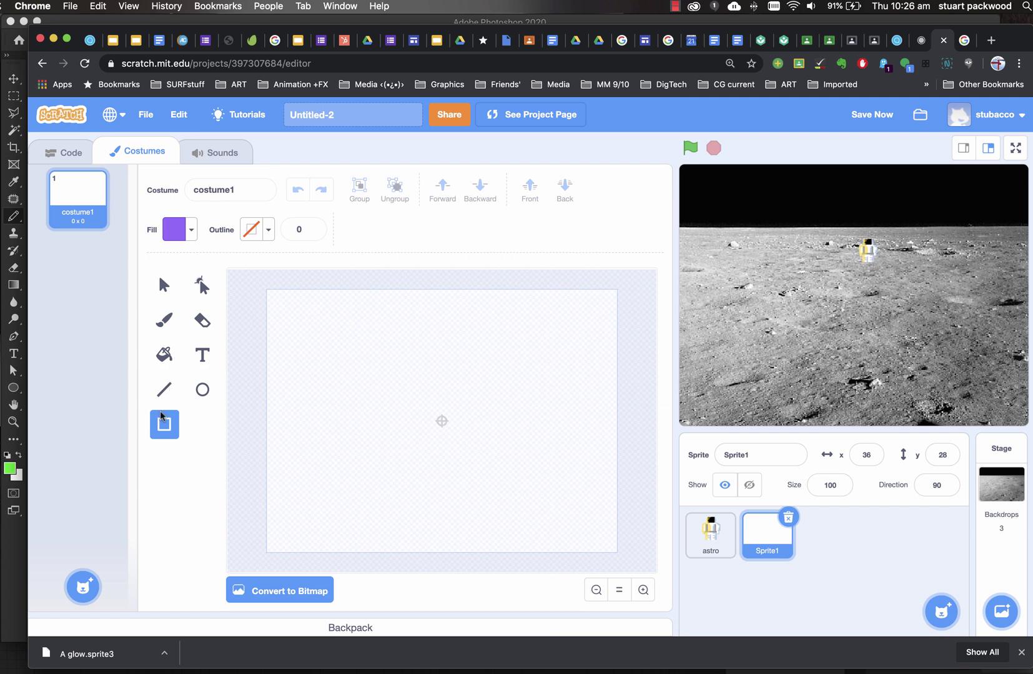
drag(354, 352, 457, 426)
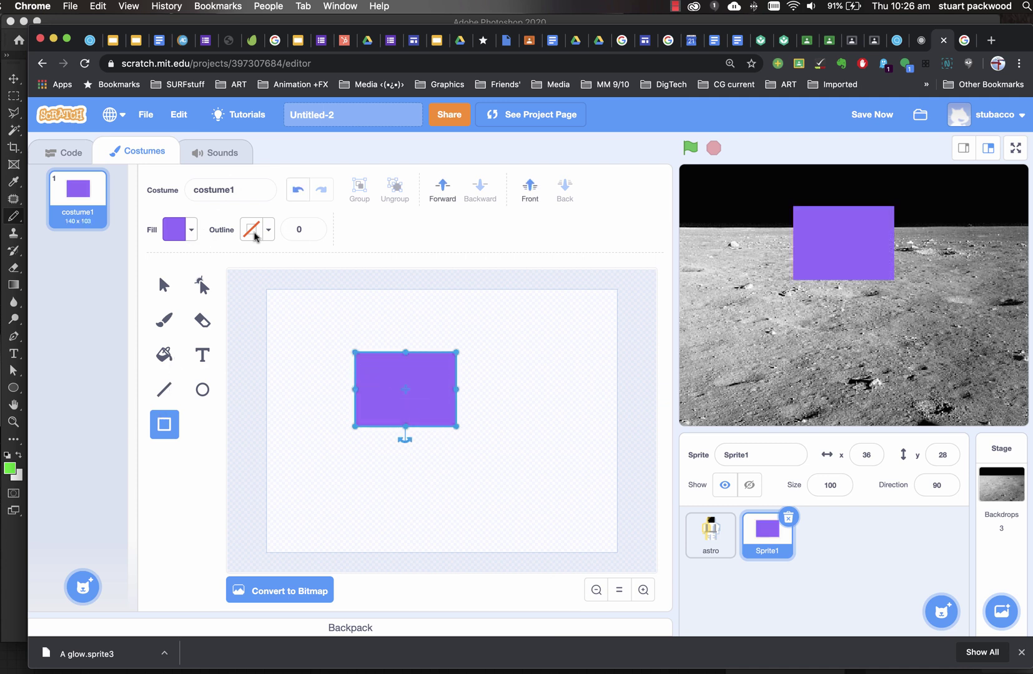
click(267, 234)
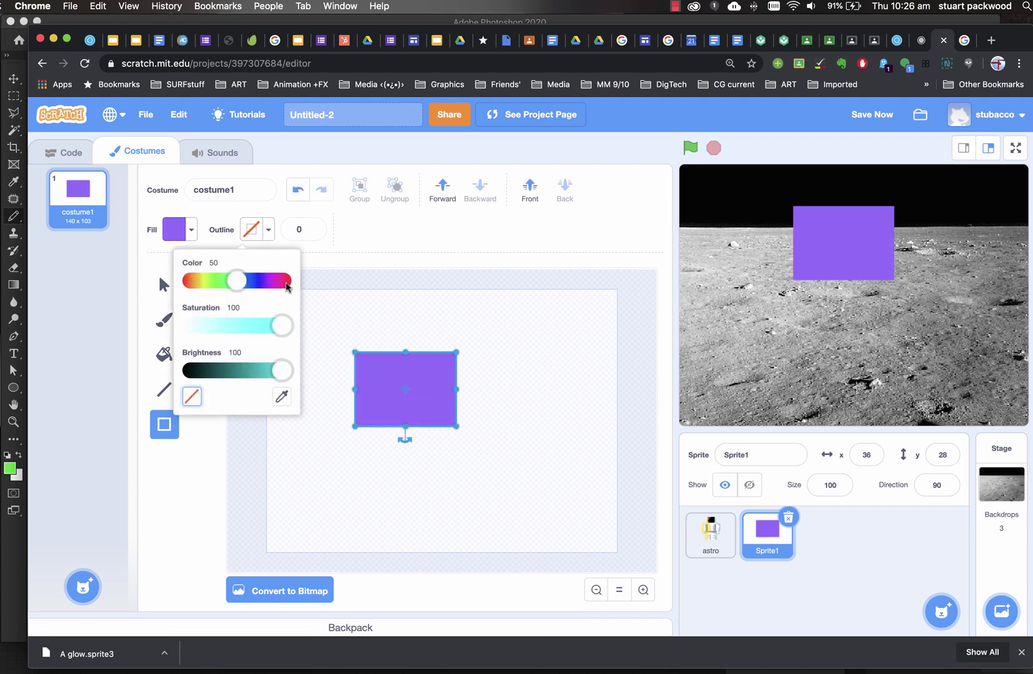
click(281, 283)
click(410, 305)
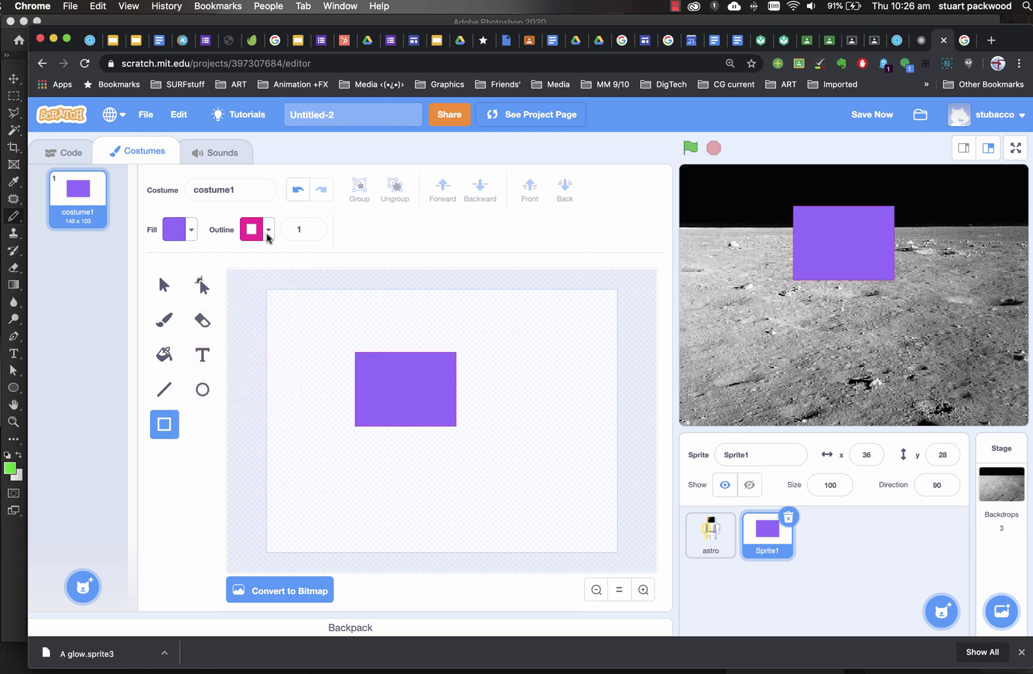
click(267, 233)
click(379, 370)
Brush a purple zigzag beside the rectangle at size 10 and change the fill to orange, colour 9
click(168, 321)
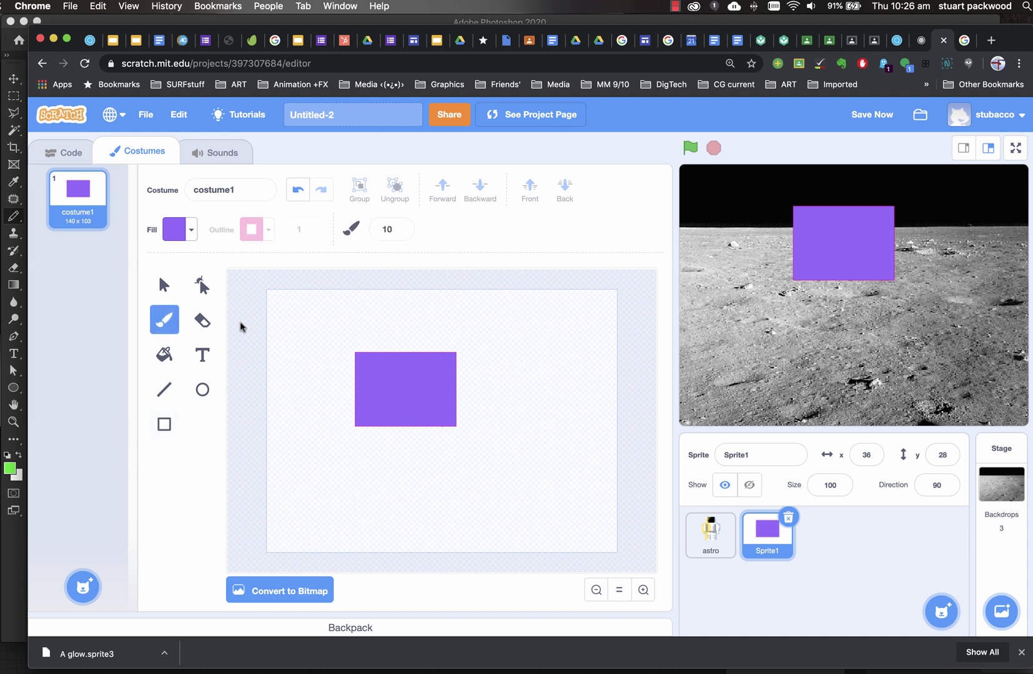
mouse_move(488, 332)
mouse_down()
mouse_move(443, 347)
mouse_move(473, 390)
mouse_up()
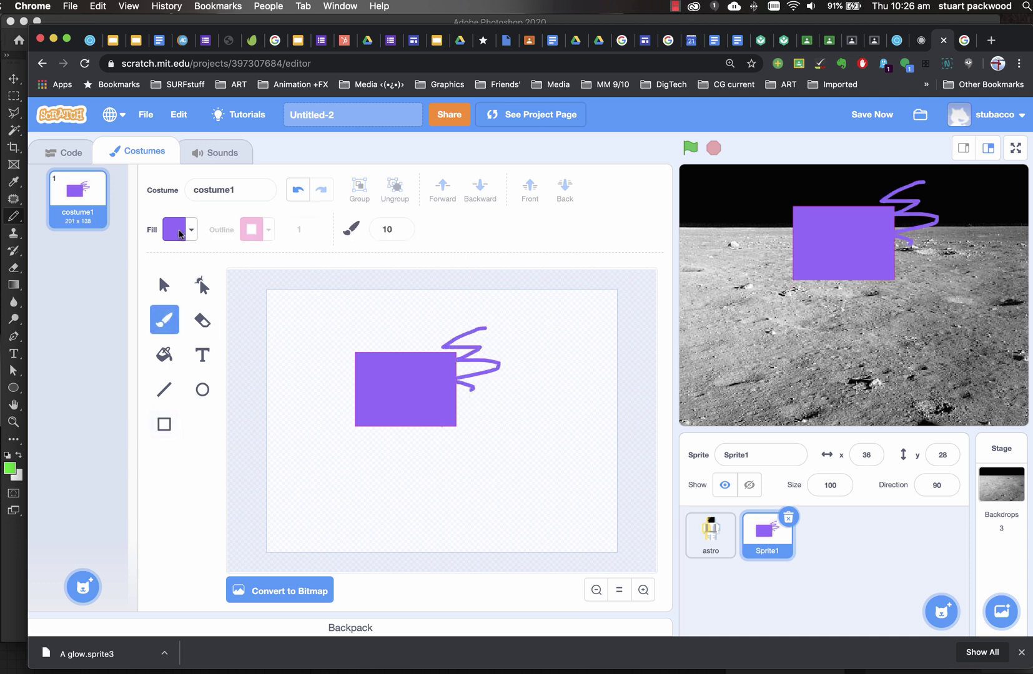
click(180, 231)
click(129, 282)
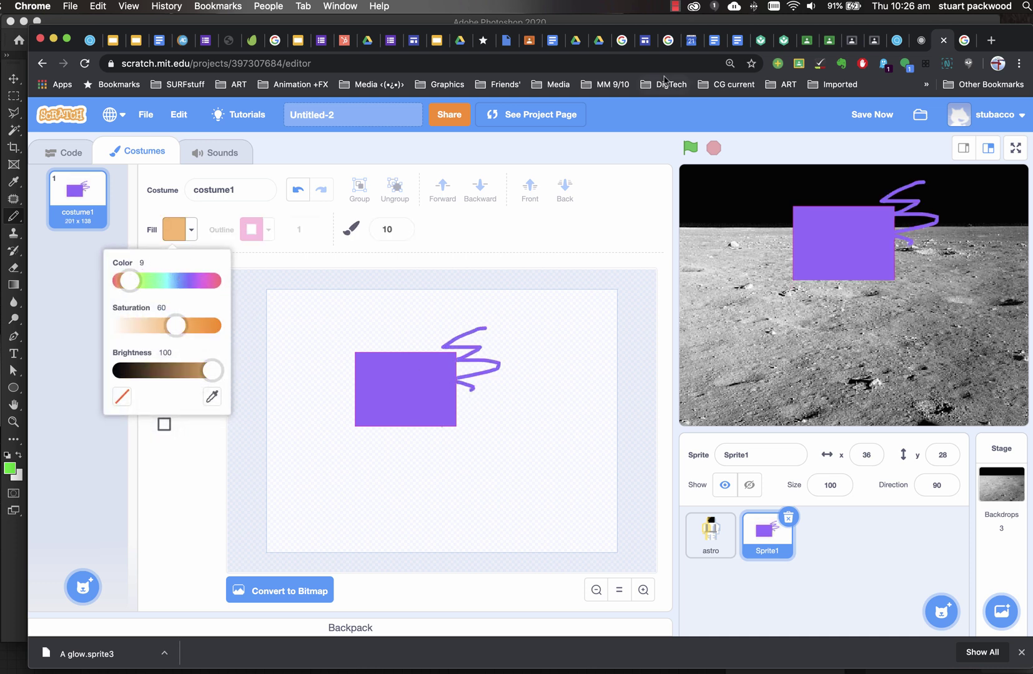
click(502, 241)
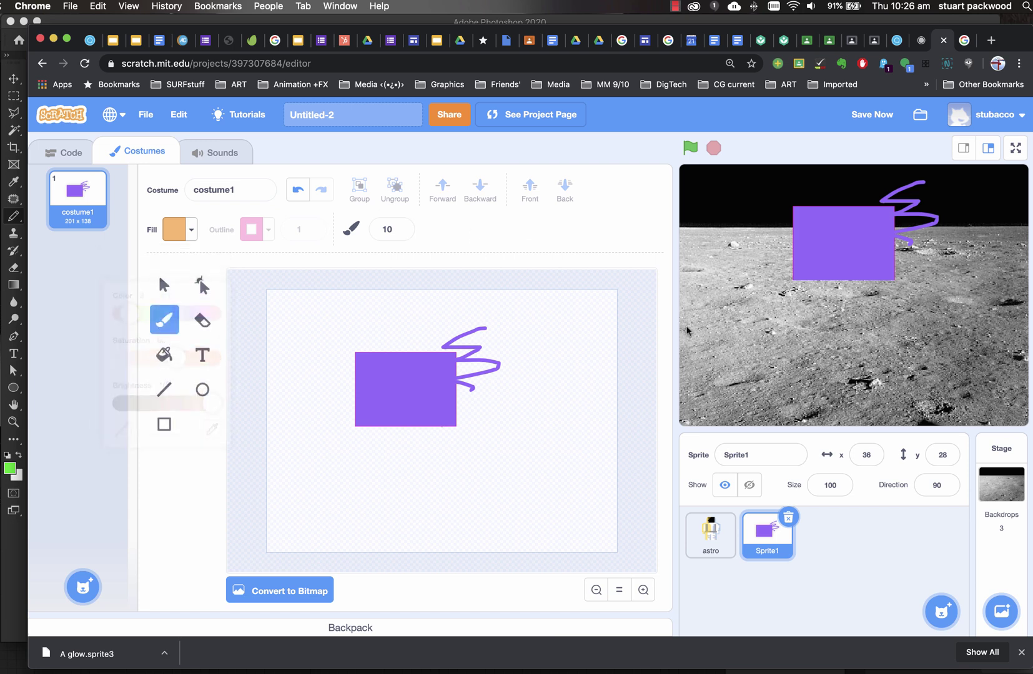
Delete the painted rectangle sprite, keeping the astro sprite
click(788, 518)
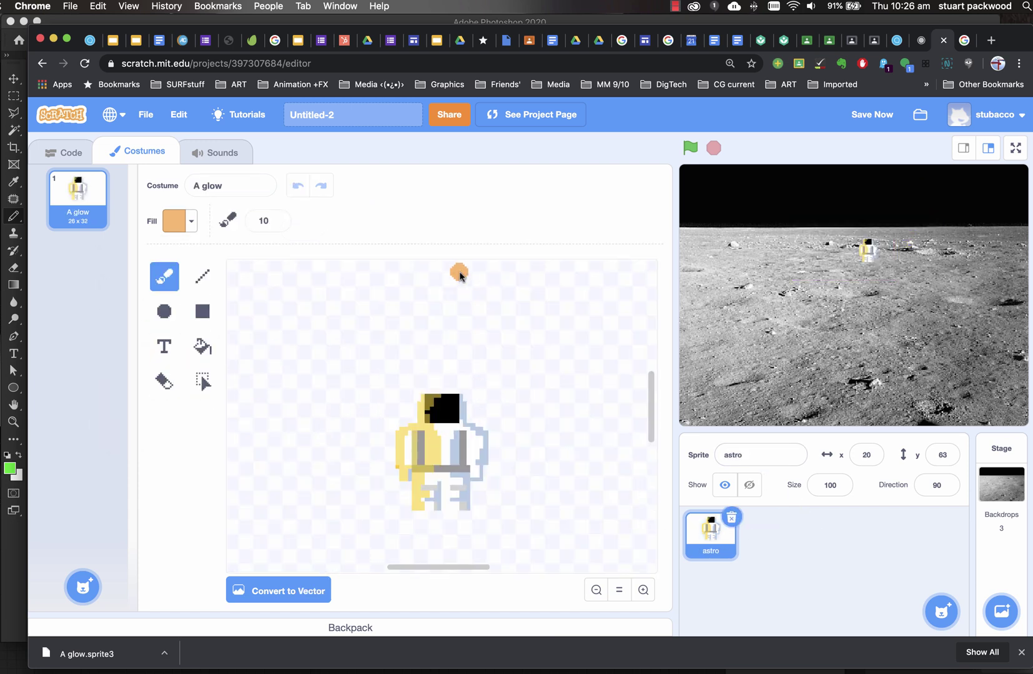
Switch to Photoshop and collapse the Learn and Libraries panels to enlarge the working area
key(super+Tab)
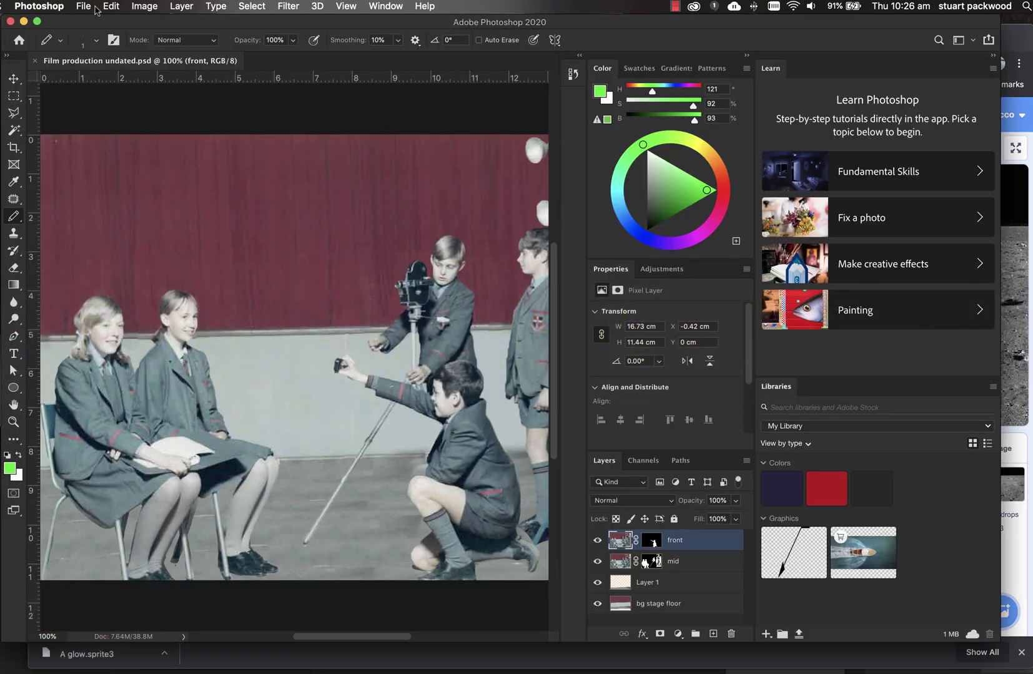
click(87, 7)
key(Right)
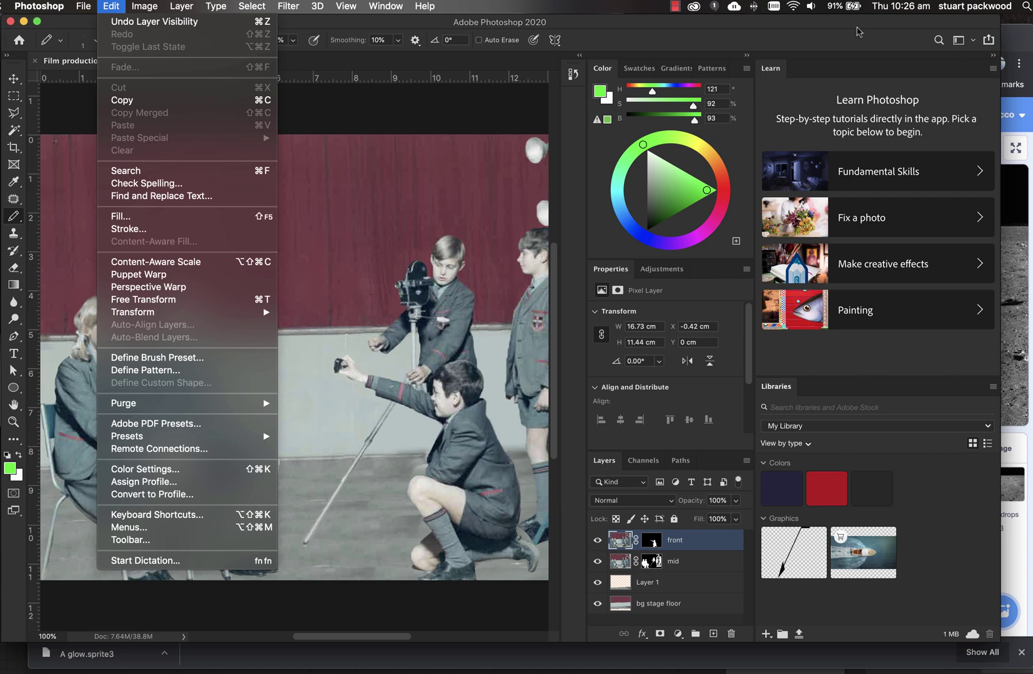
key(Escape)
click(974, 41)
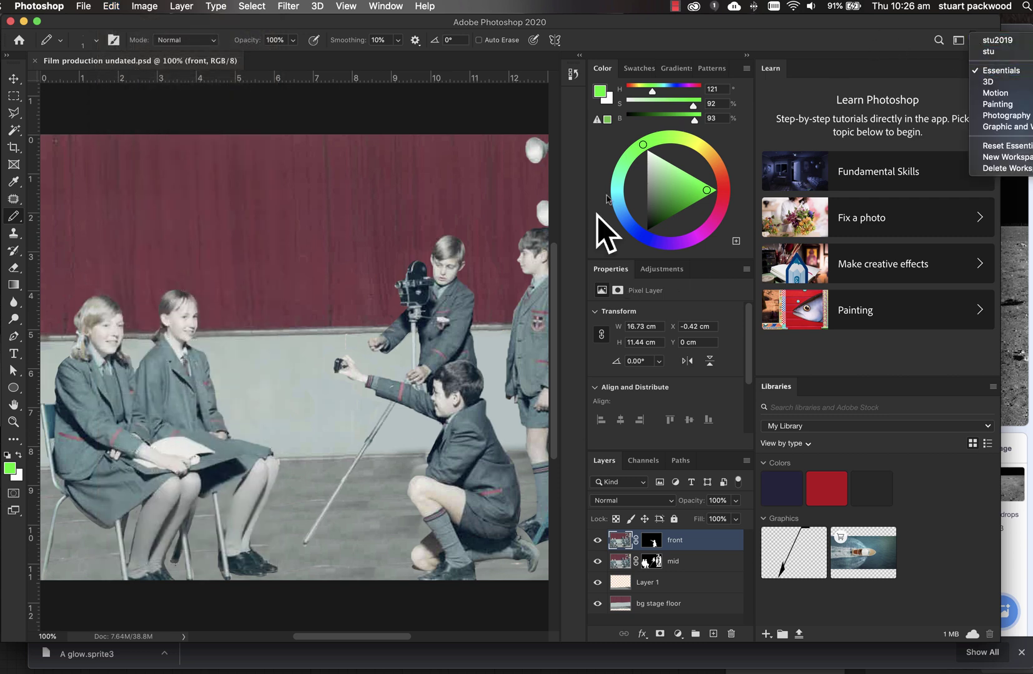
key(Escape)
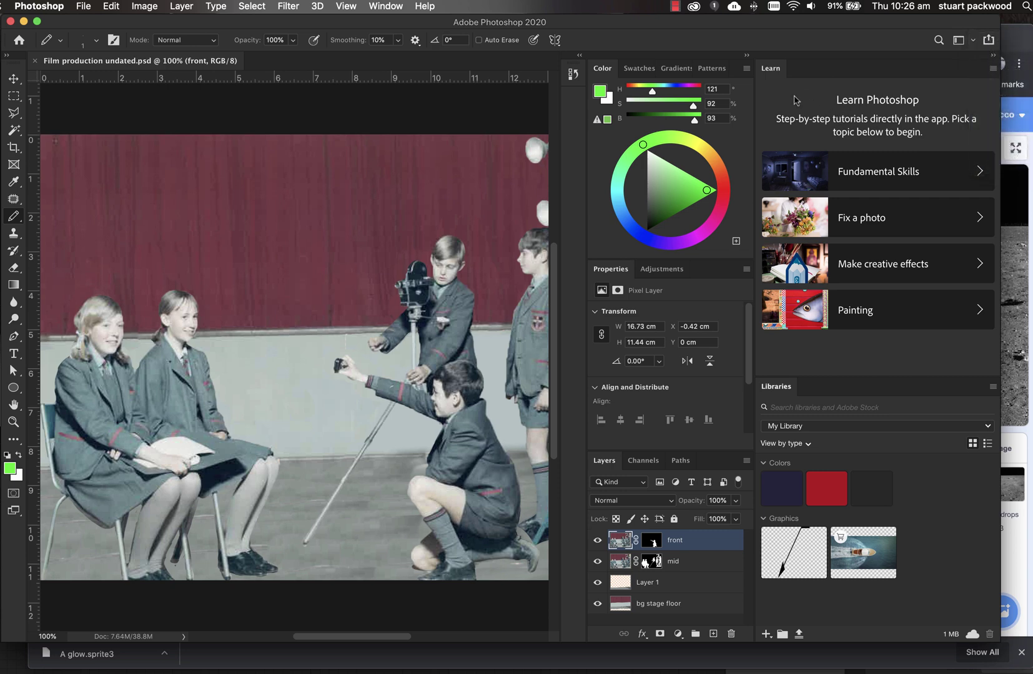
click(991, 58)
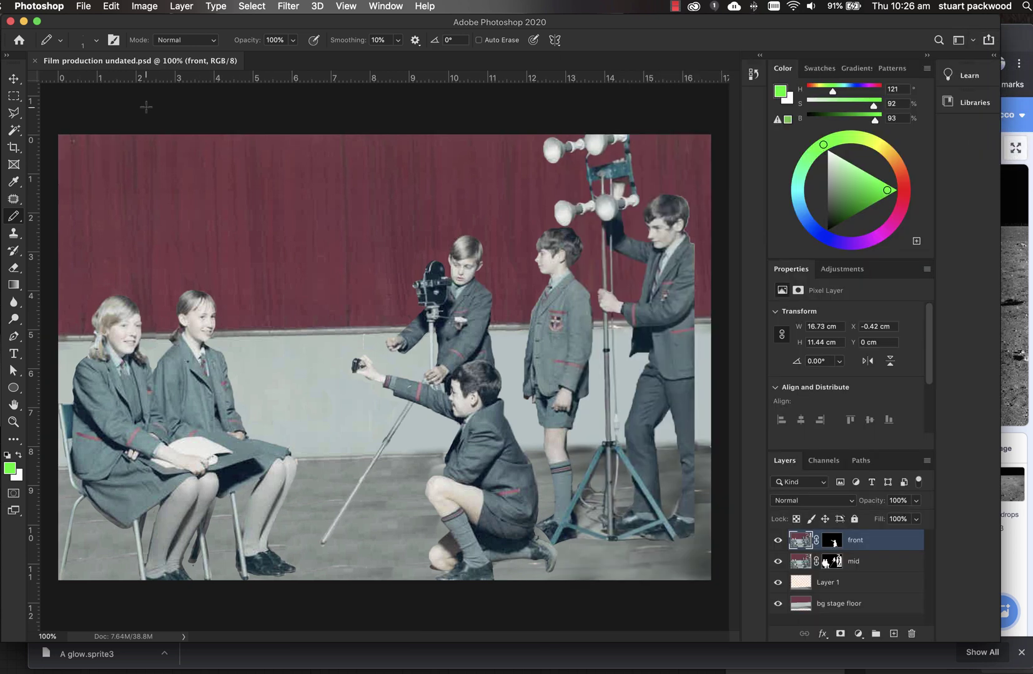
Start a new document, look through the Photo presets and choose the A4 print preset
click(83, 6)
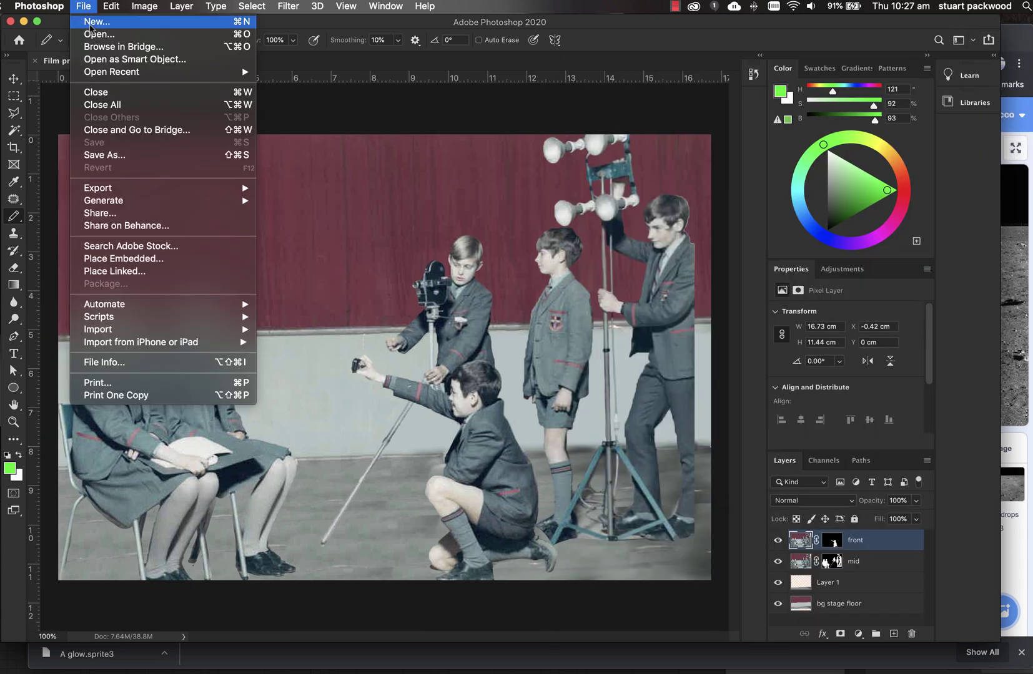
key(super+n)
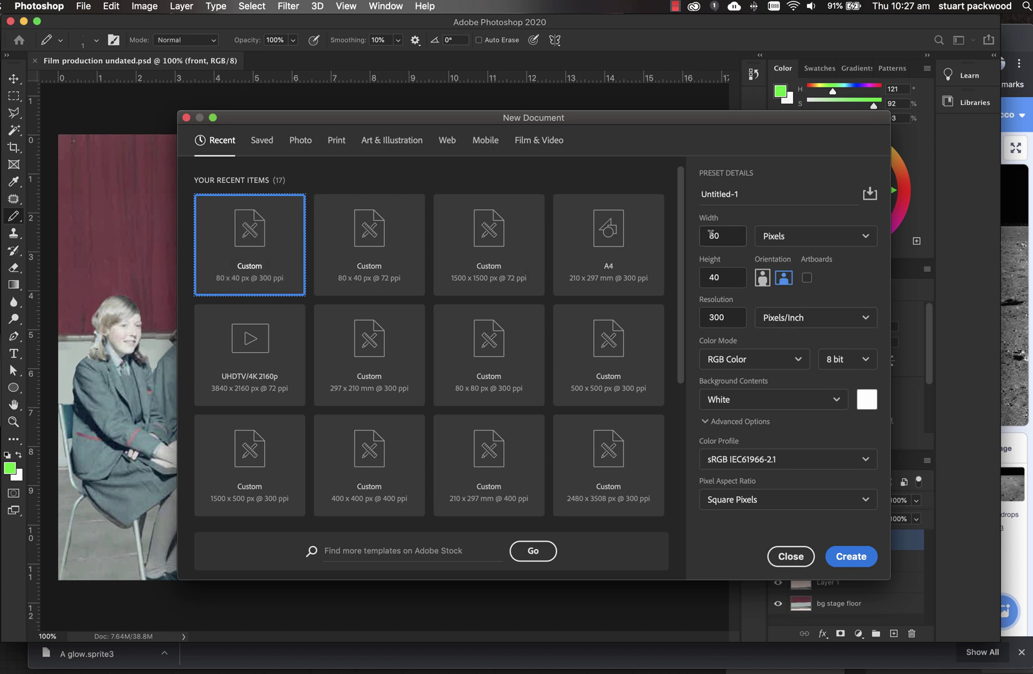
drag(718, 122, 696, 97)
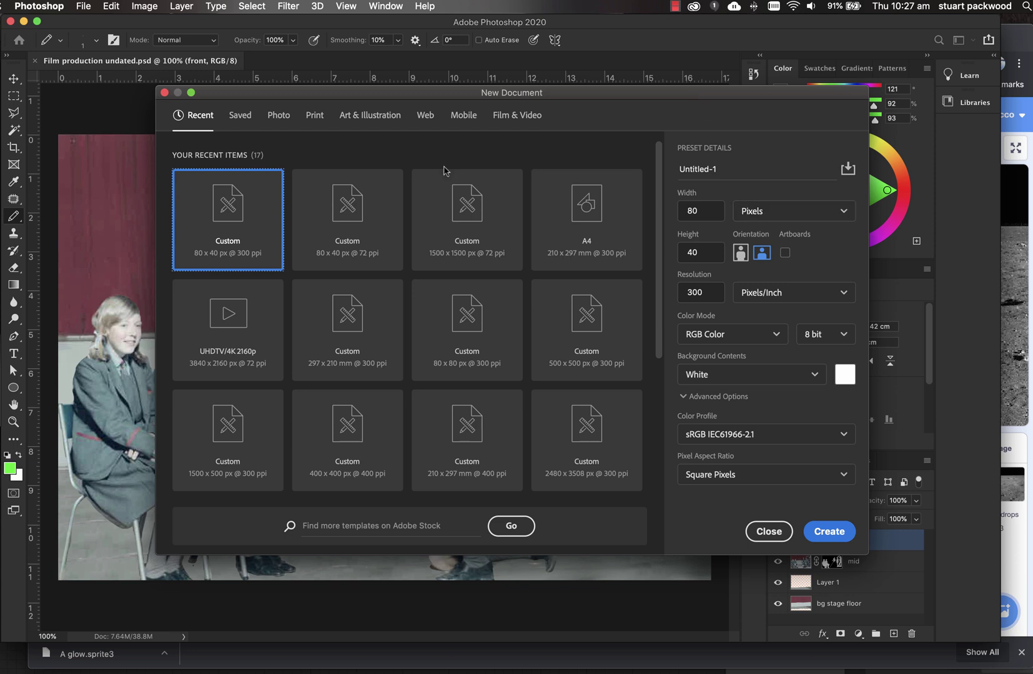
click(278, 115)
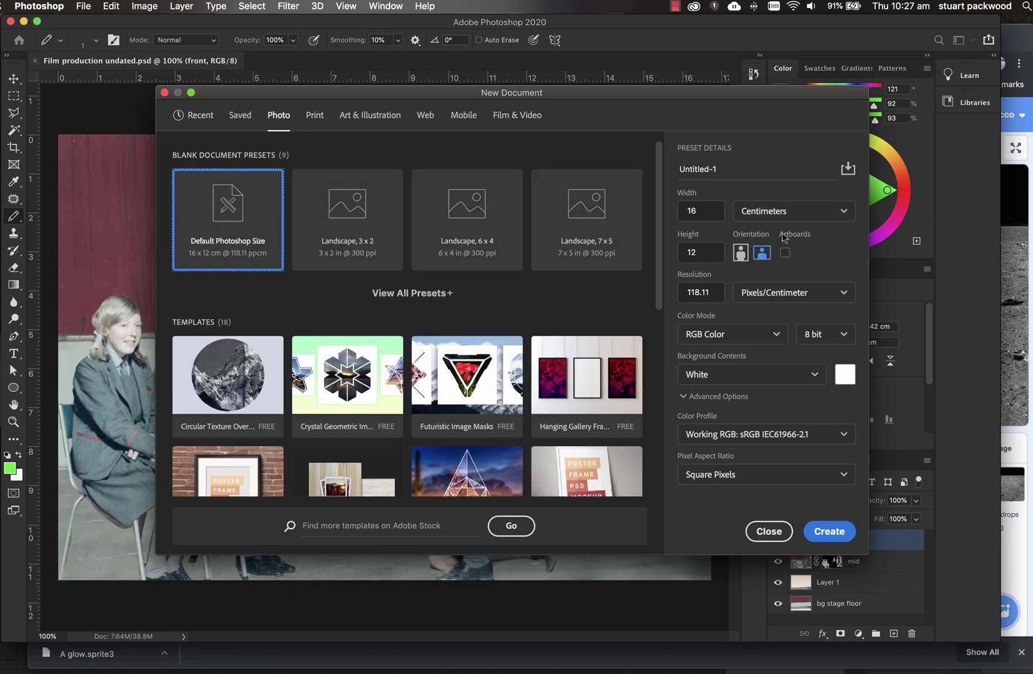
click(319, 204)
click(491, 224)
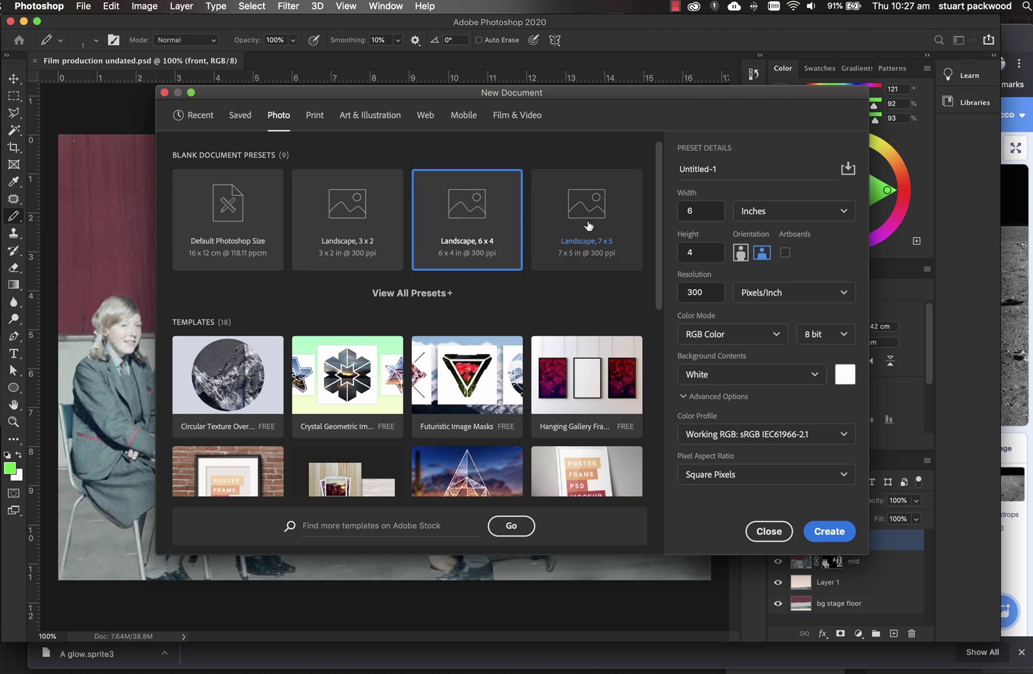
click(587, 226)
click(313, 115)
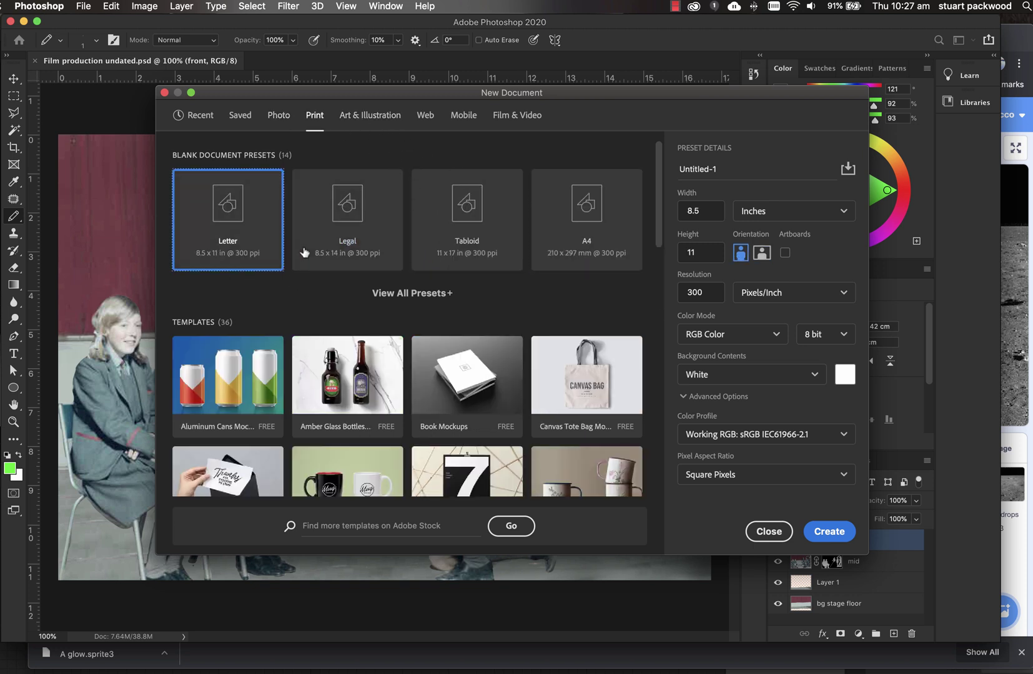
click(605, 235)
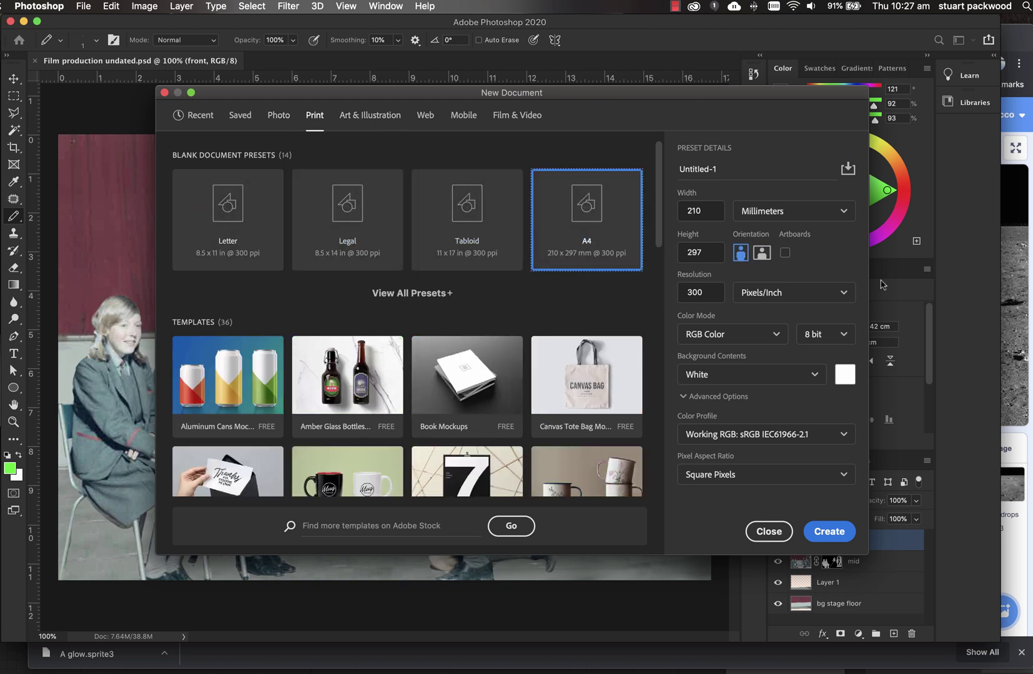
Set the document size to 80 by 40 pixels and create the document
click(788, 211)
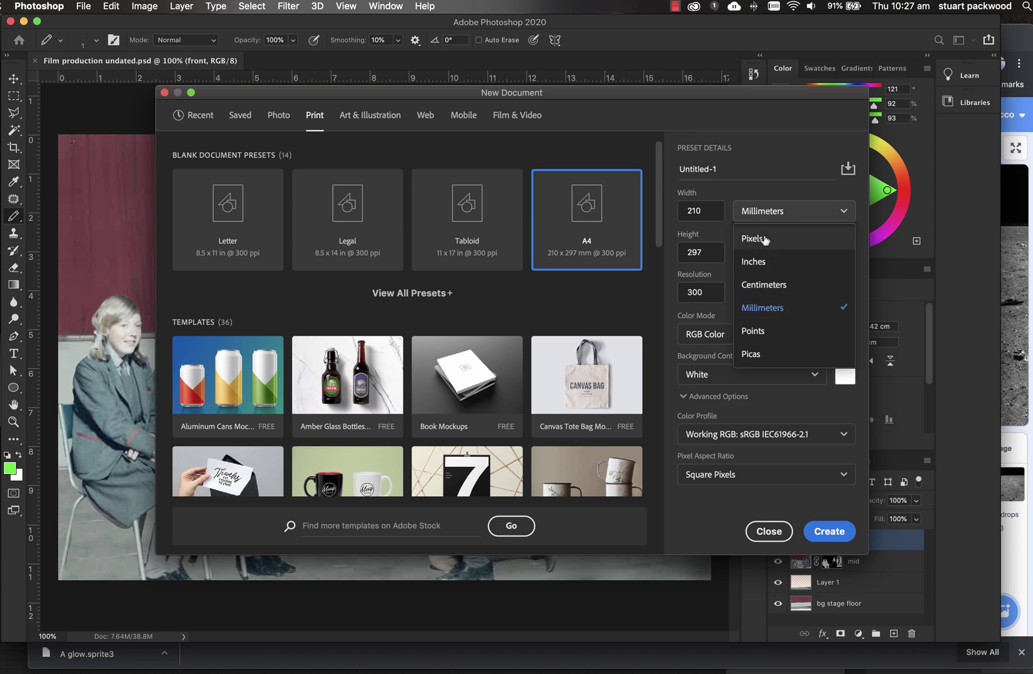
click(757, 240)
double_click(683, 213)
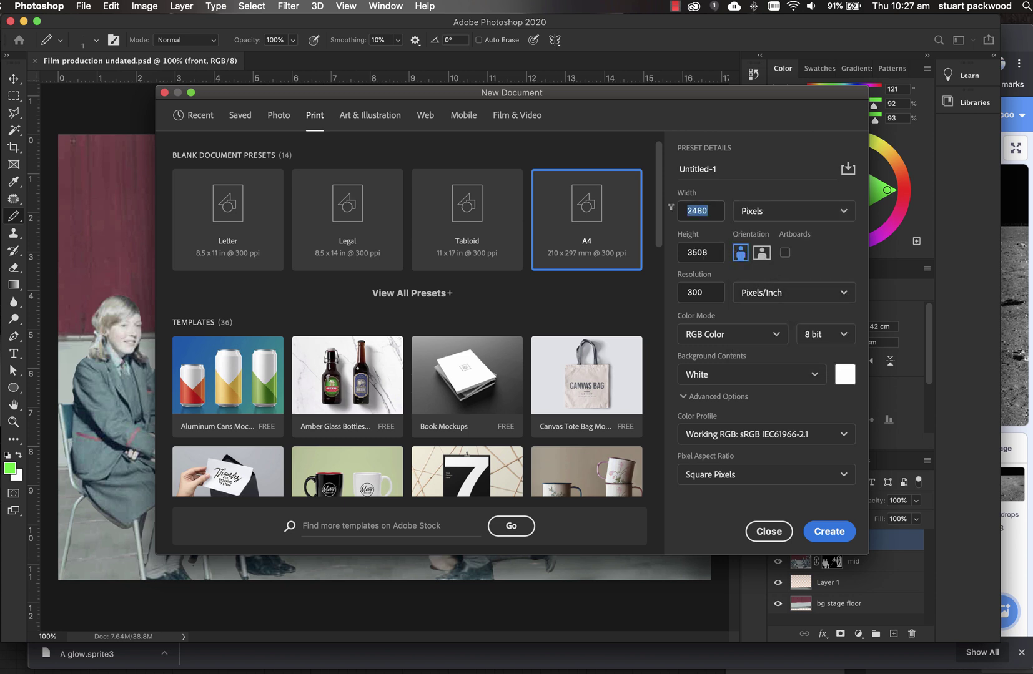
text(80)
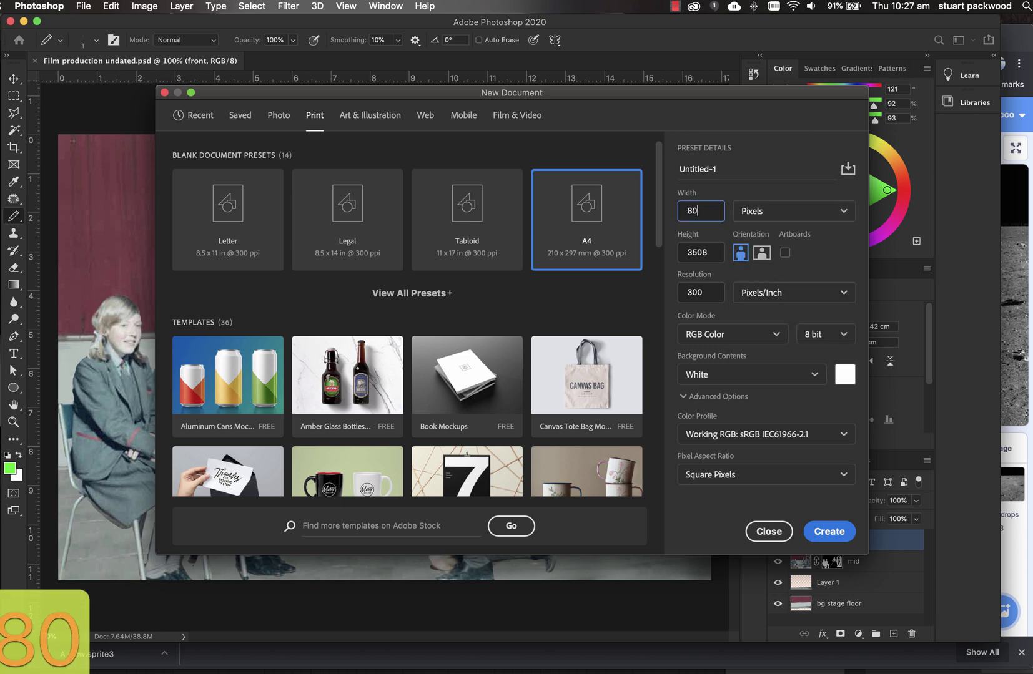
double_click(708, 248)
text(40)
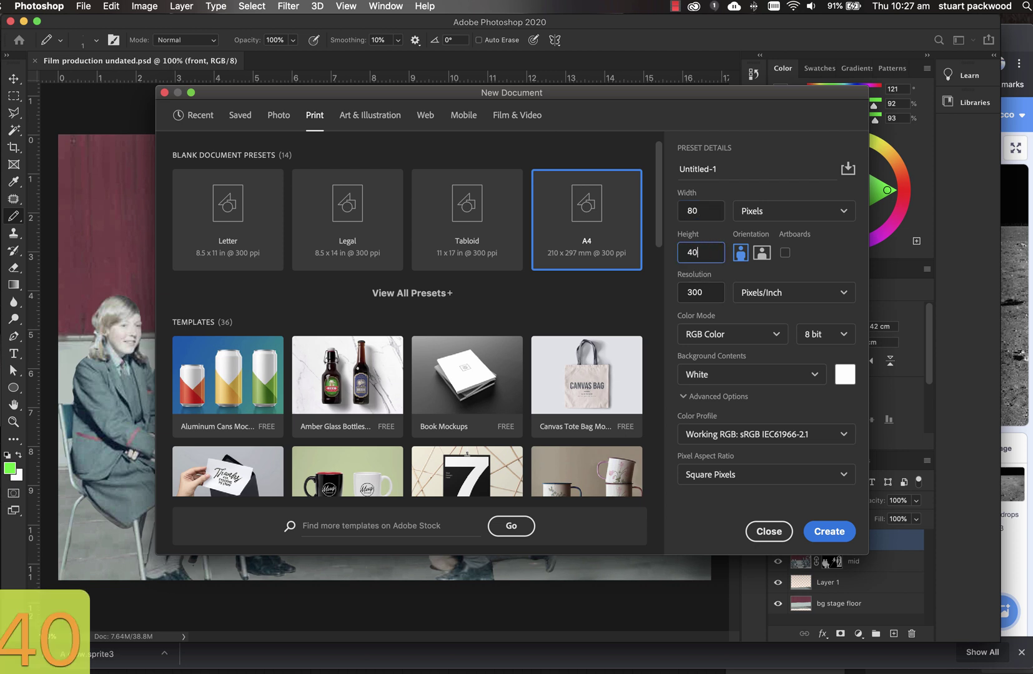
click(831, 532)
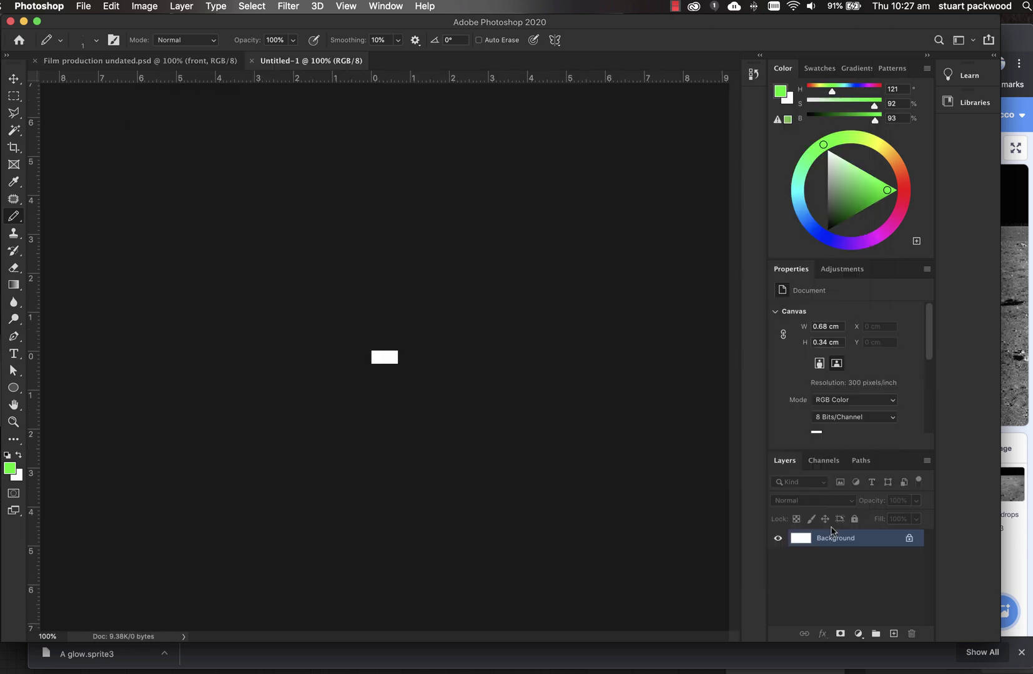
Choose the Pencil tool and reset the foreground and background colours to black and white
key(super+equal)
key(super+equal)
key(super+equal)
key(super+equal)
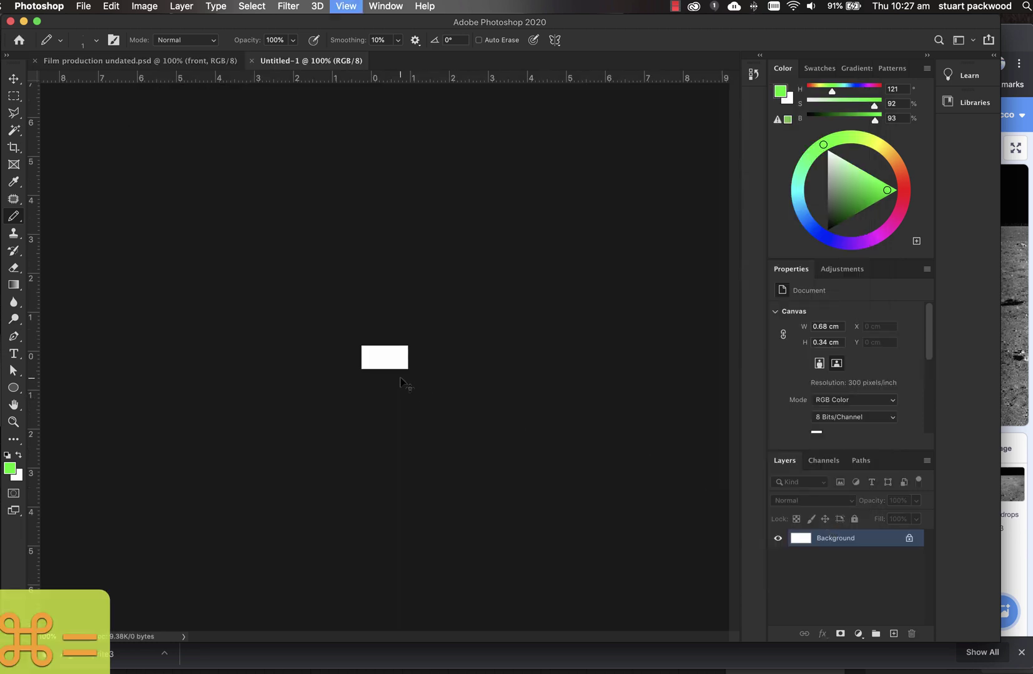
key(super+equal)
key(super+equal)
key(super+equal)
key(super+equal)
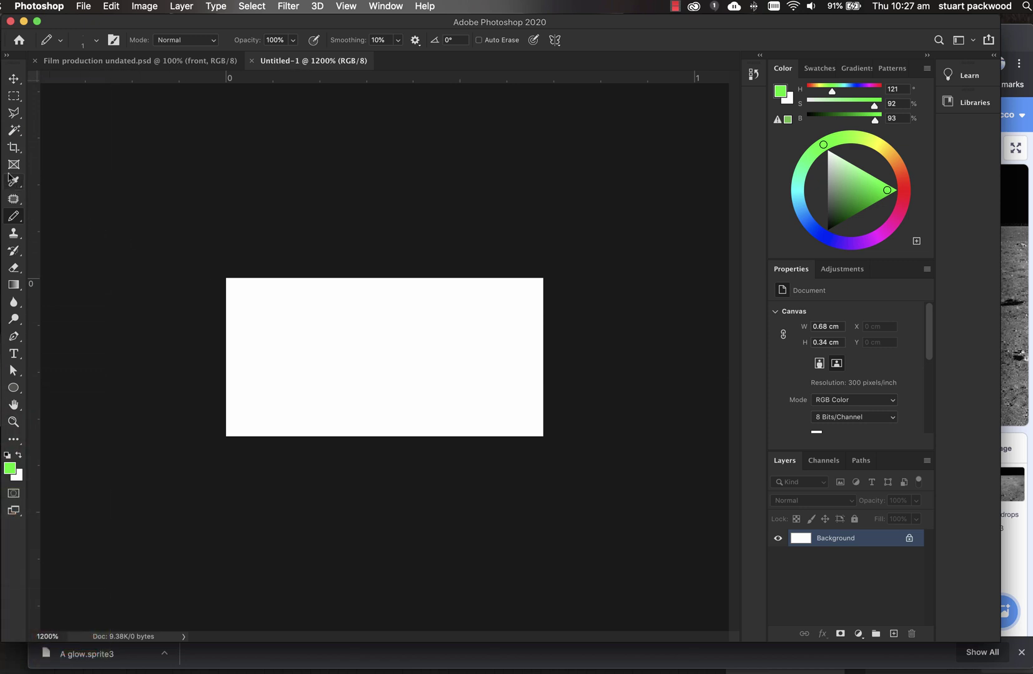
mouse_move(13, 217)
mouse_down()
mouse_move(51, 218)
mouse_move(14, 219)
mouse_up()
click(55, 216)
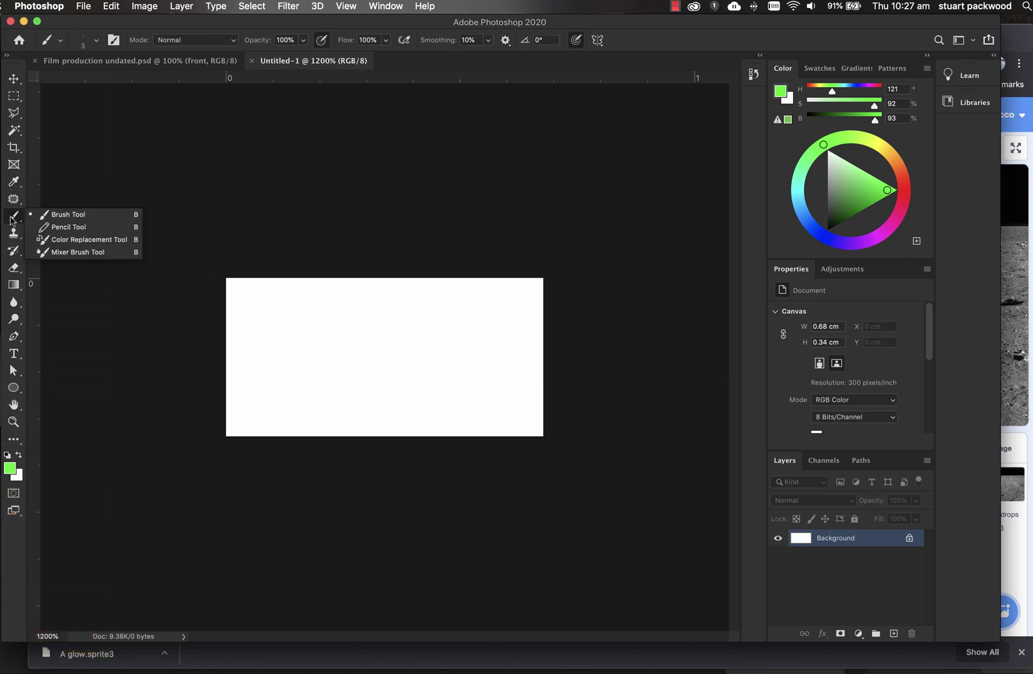
click(85, 228)
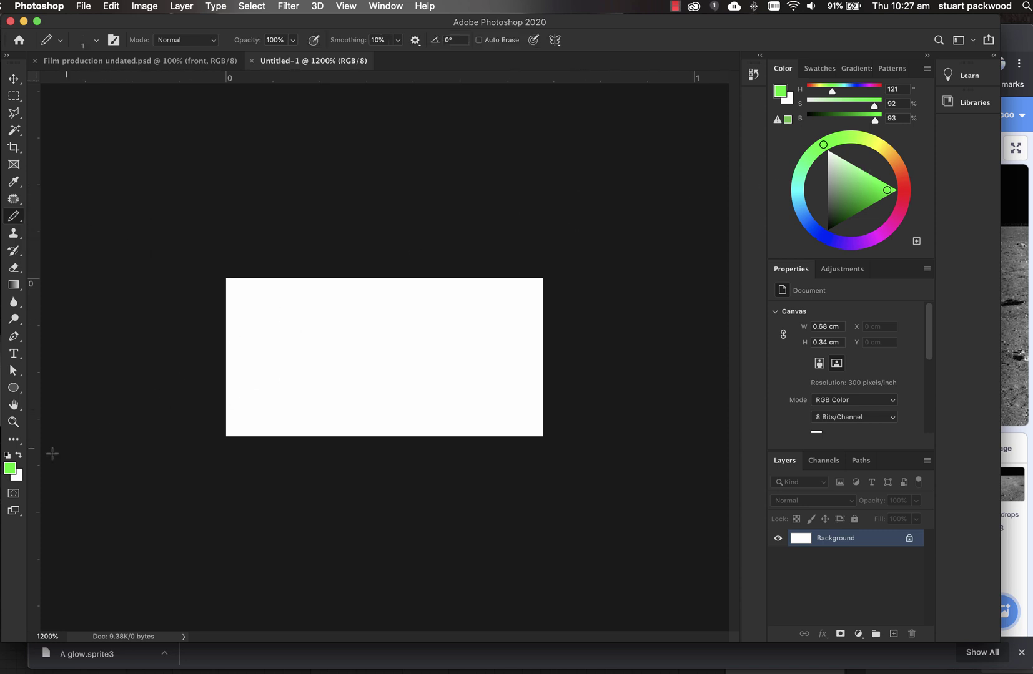
click(8, 456)
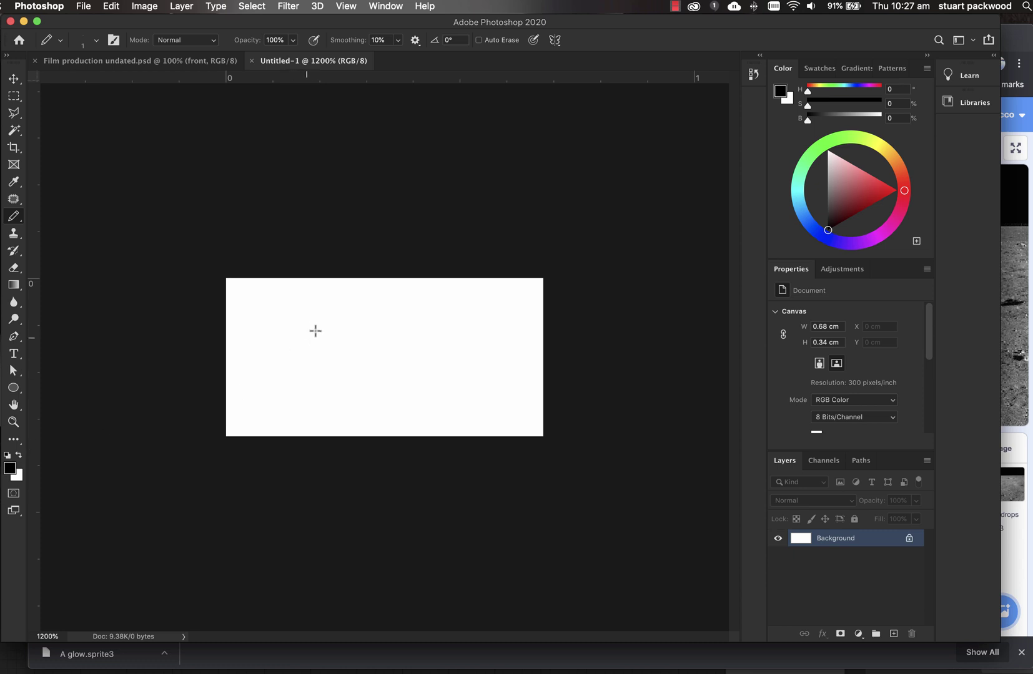
Draw a test box and a hooked line with the black 1-pixel pencil, and clear the canvas to white
drag(311, 310, 310, 361)
shift+click(373, 359)
mouse_move(373, 351)
mouse_down()
mouse_move(371, 308)
mouse_move(300, 309)
mouse_up()
drag(415, 317, 397, 403)
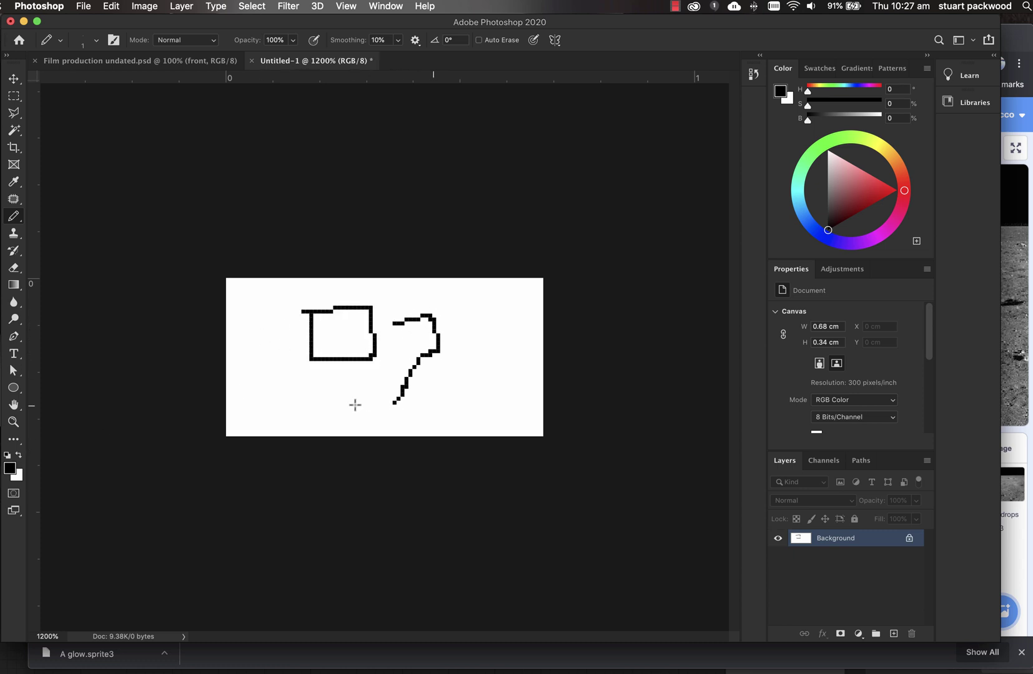
key(super+BackSpace)
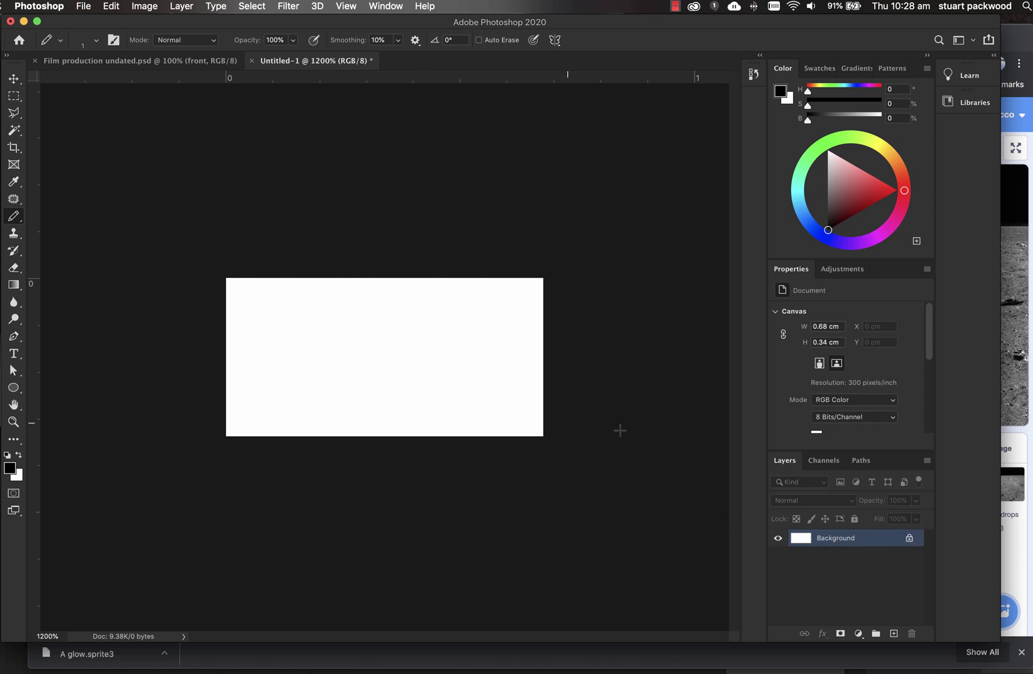
Unlock the Background layer and add a new empty layer above it
click(910, 540)
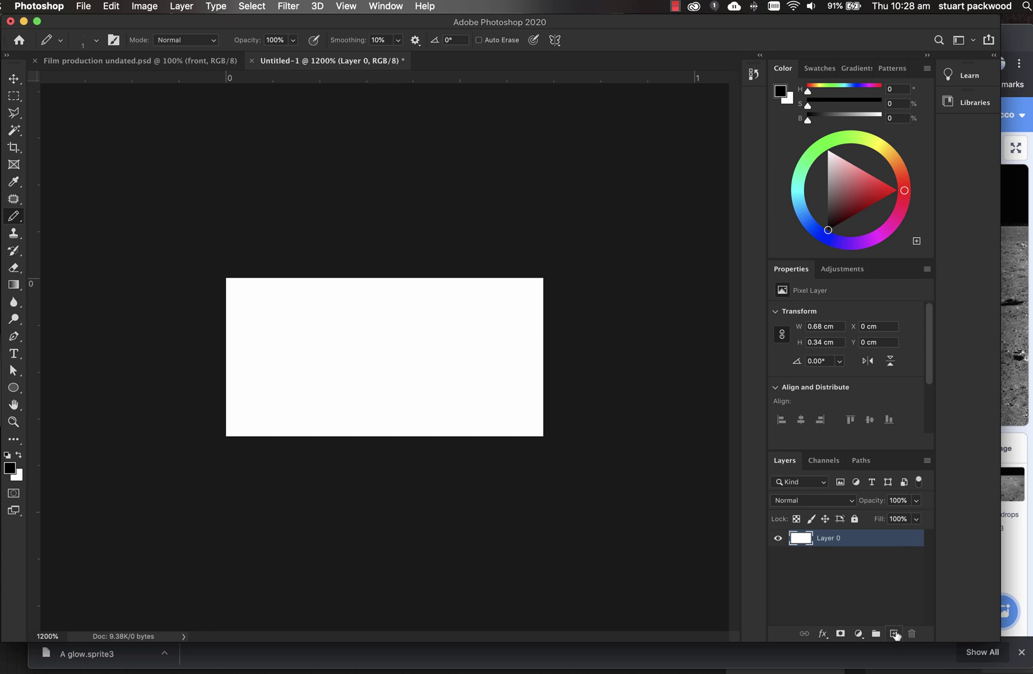
click(894, 633)
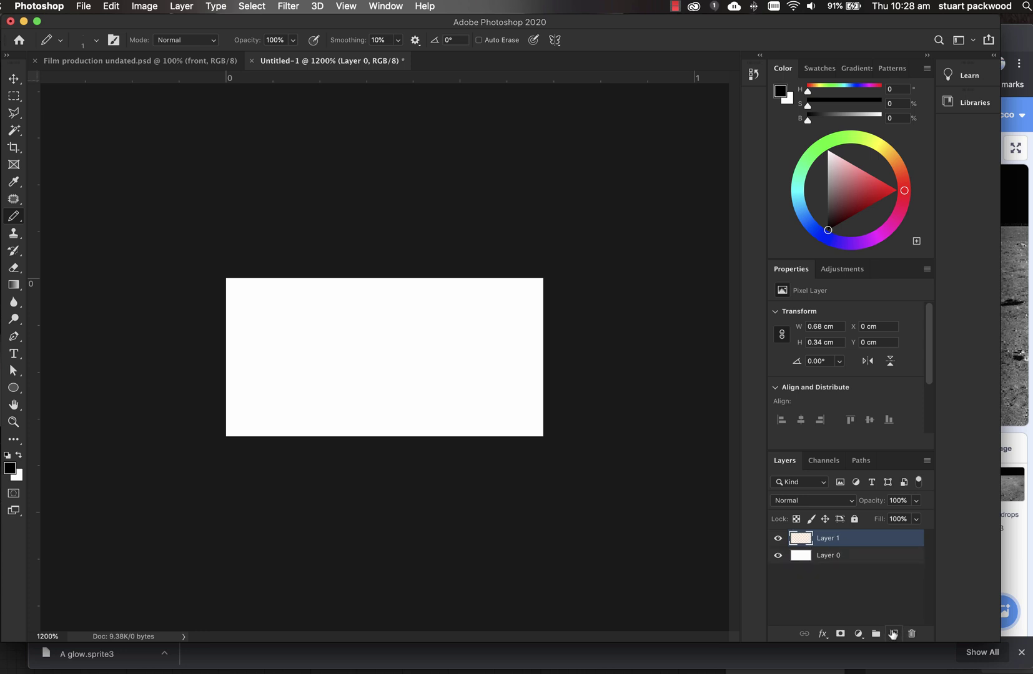
Delete the white Layer 0 so only the transparent Layer 1 remains
click(841, 560)
click(832, 545)
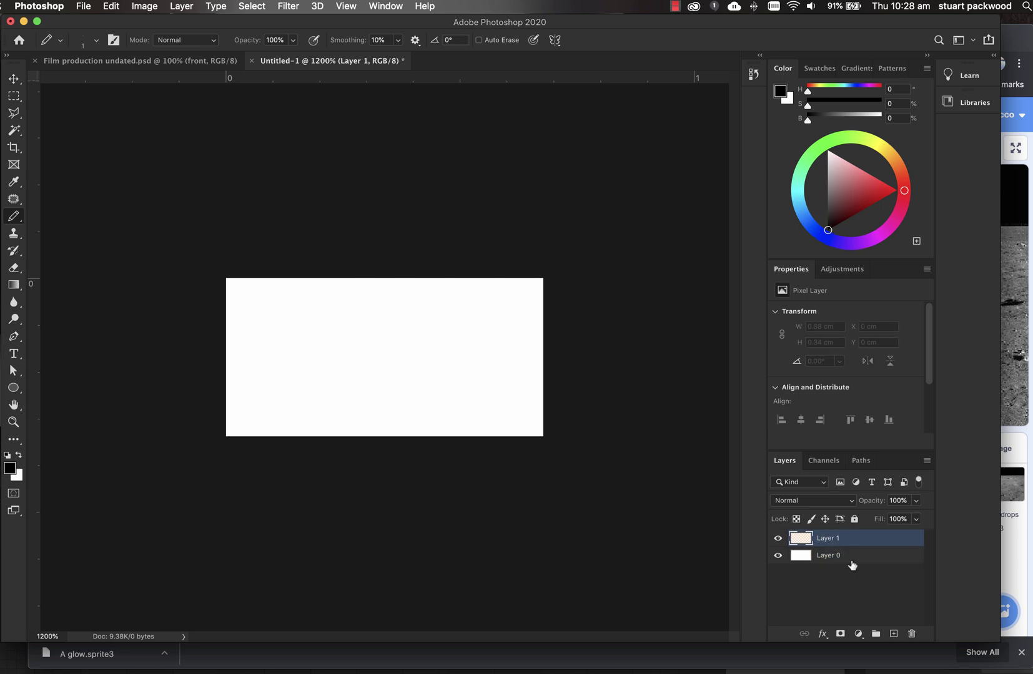
click(840, 557)
click(911, 635)
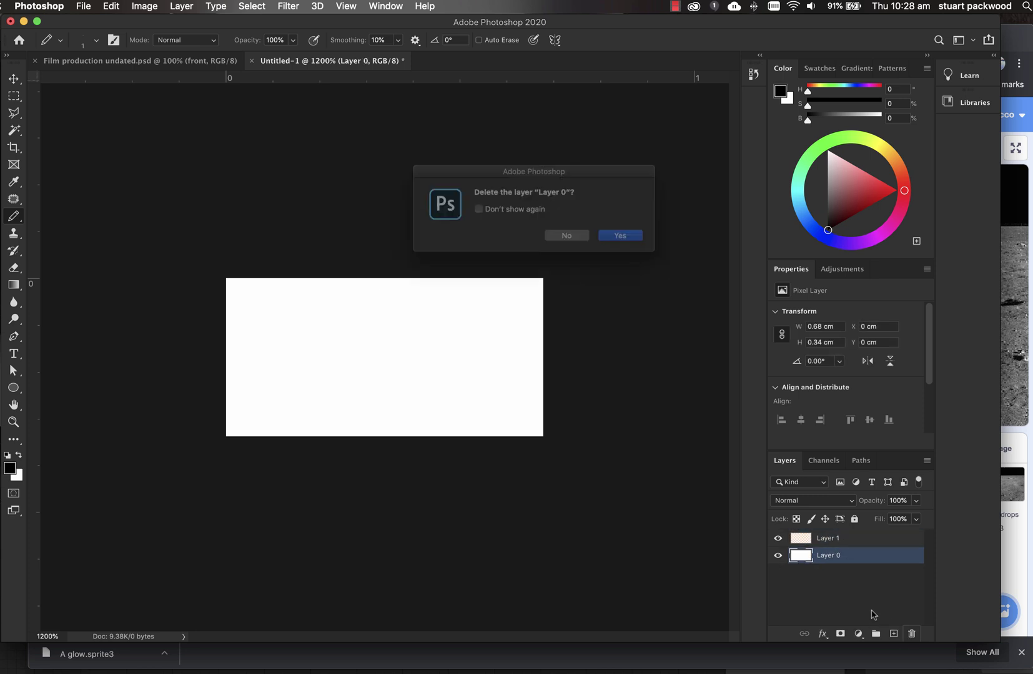
click(632, 240)
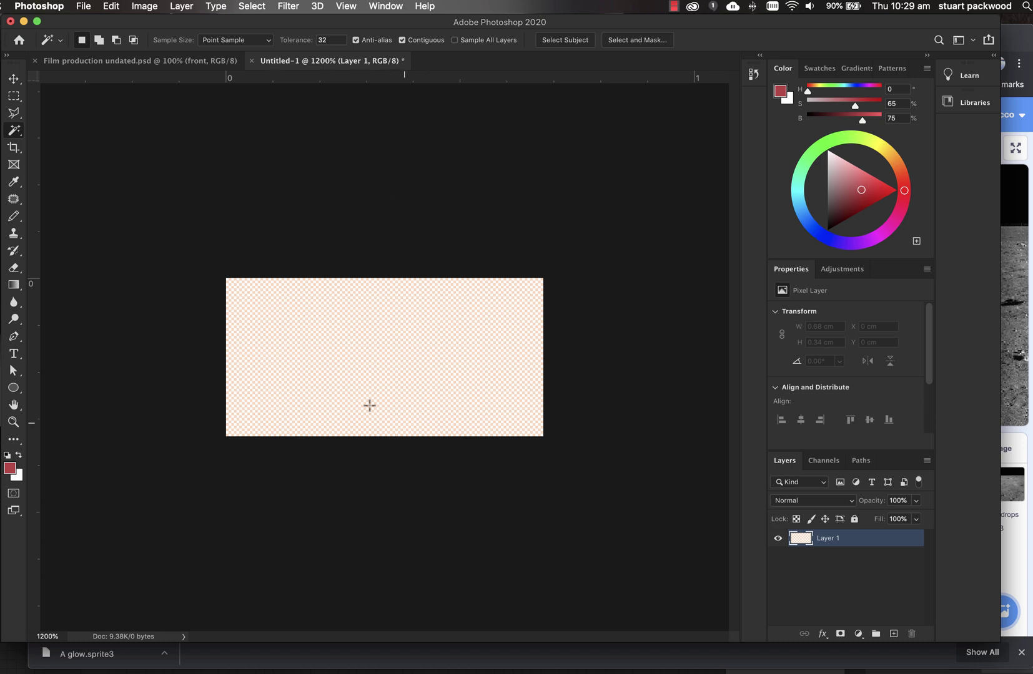
Copy the enlarged green alien head from the Google image results in Chrome and paste it into the Photoshop document
key(super+Tab)
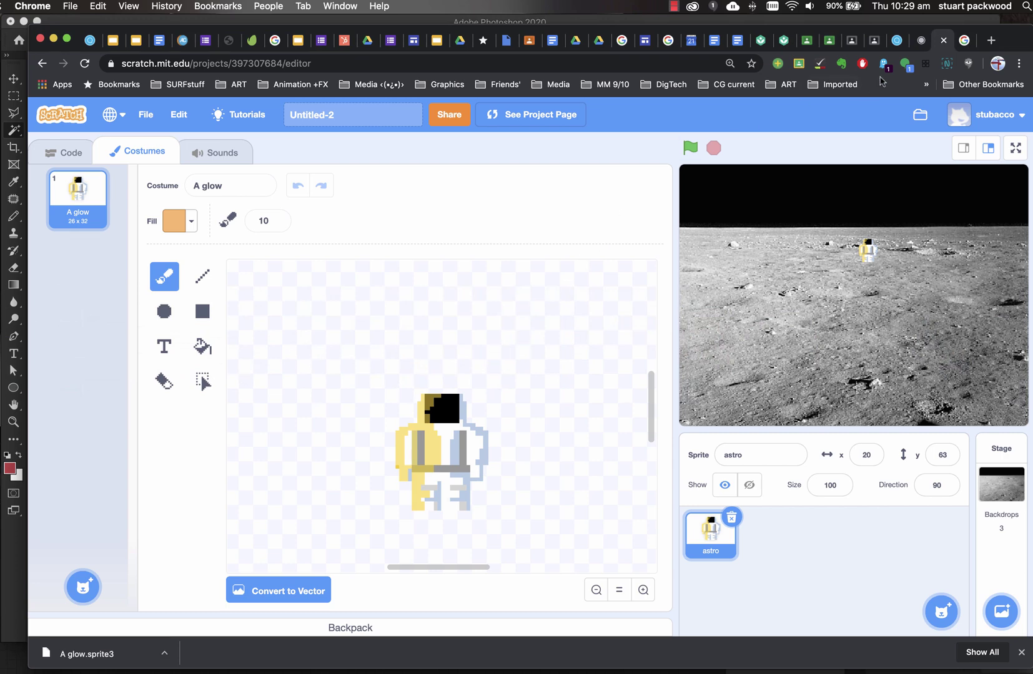
click(964, 40)
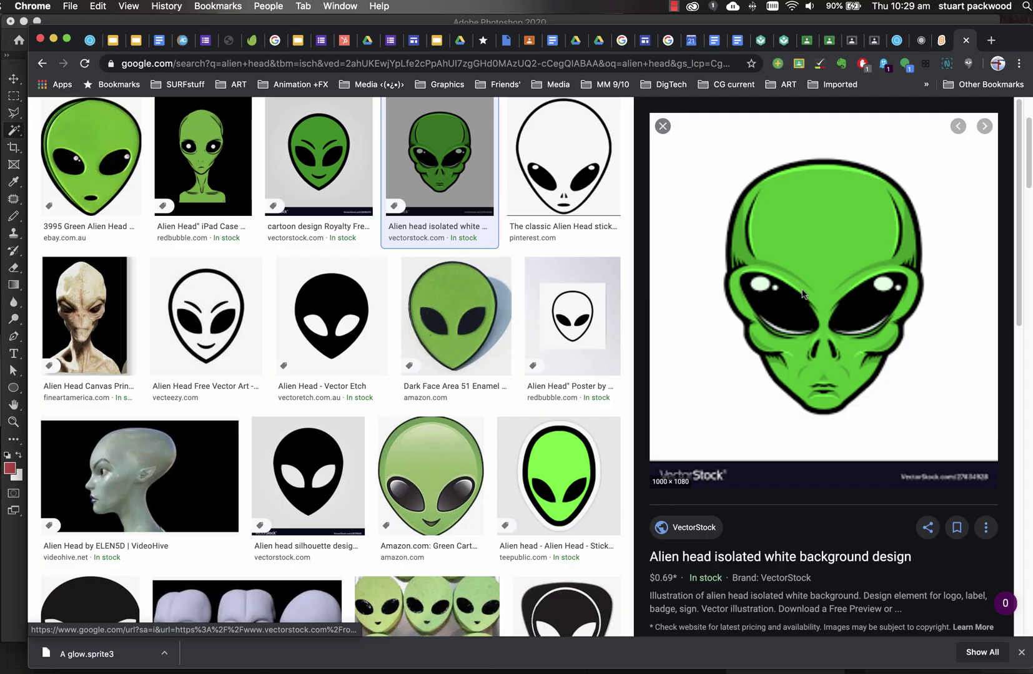
right_click(803, 294)
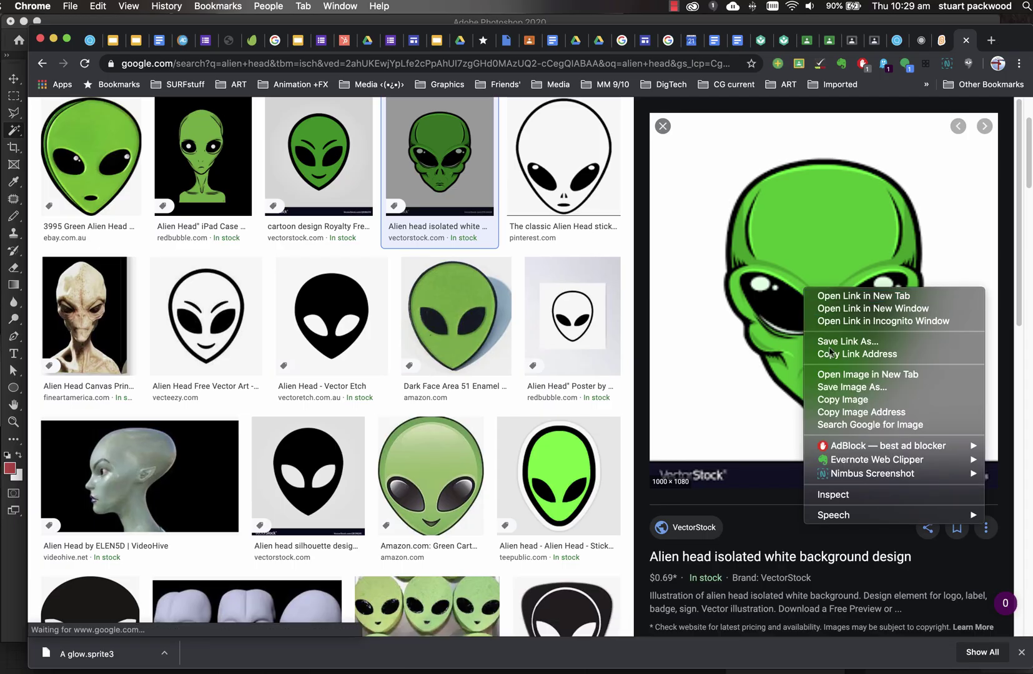
click(842, 399)
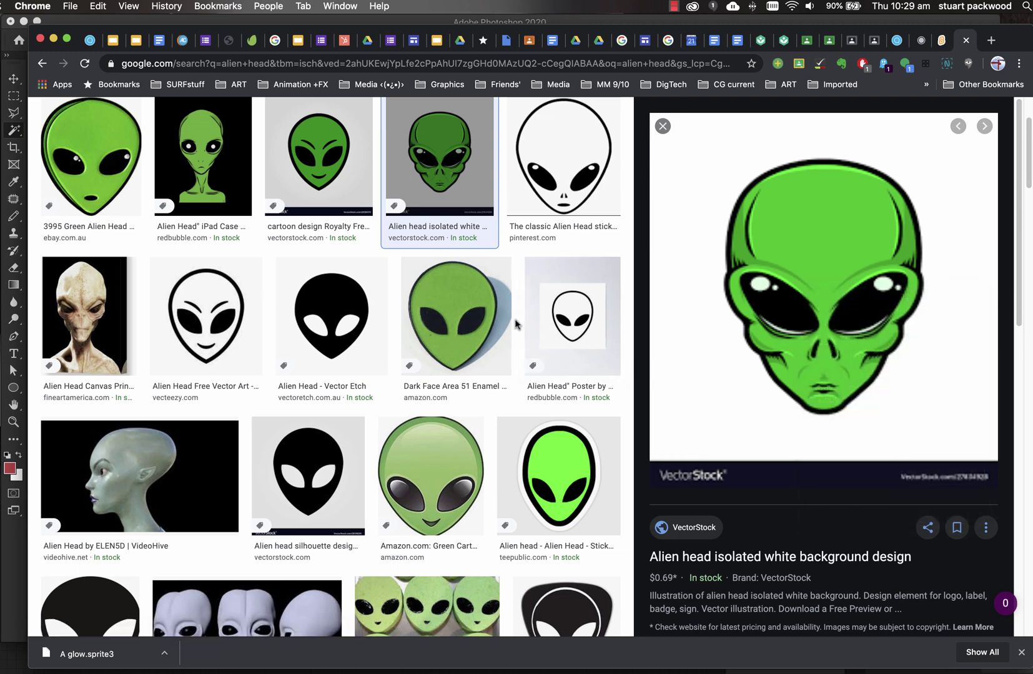
key(super+Tab)
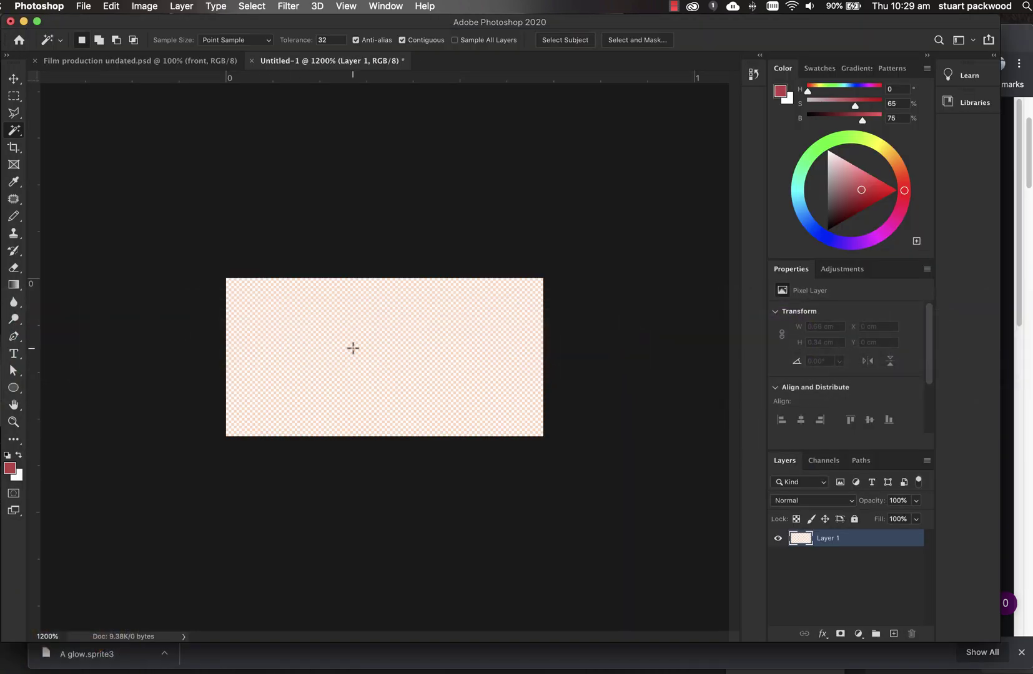
key(super+v)
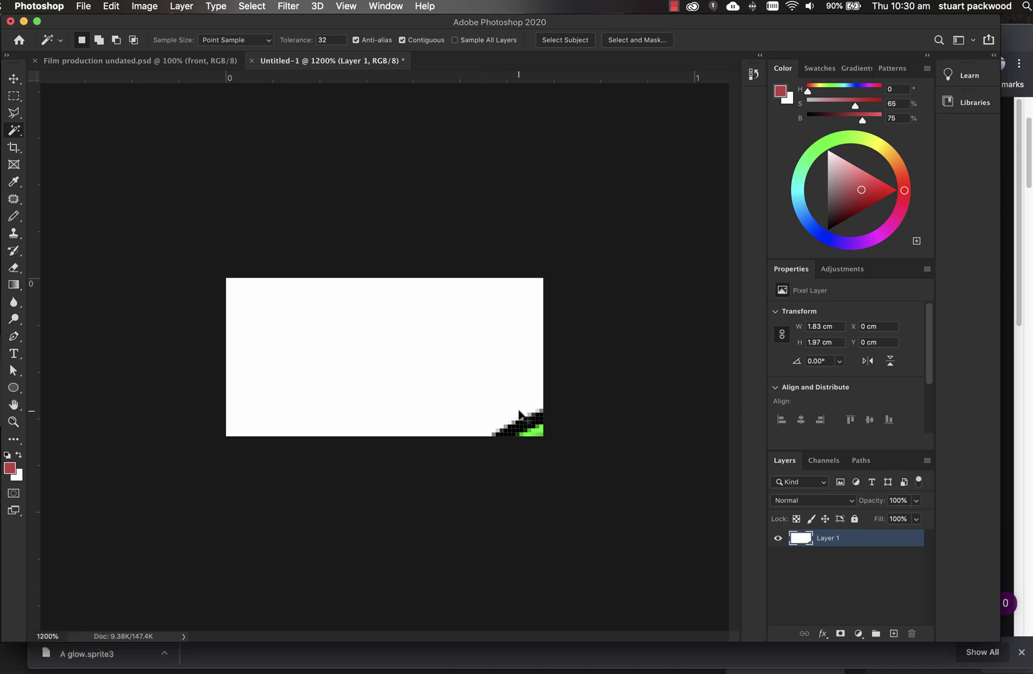
Reposition the oversized alien image with the Move tool so the face is centred over the canvas
key(super+minus)
key(super+minus)
key(super+minus)
key(super+minus)
key(super+minus)
key(super+minus)
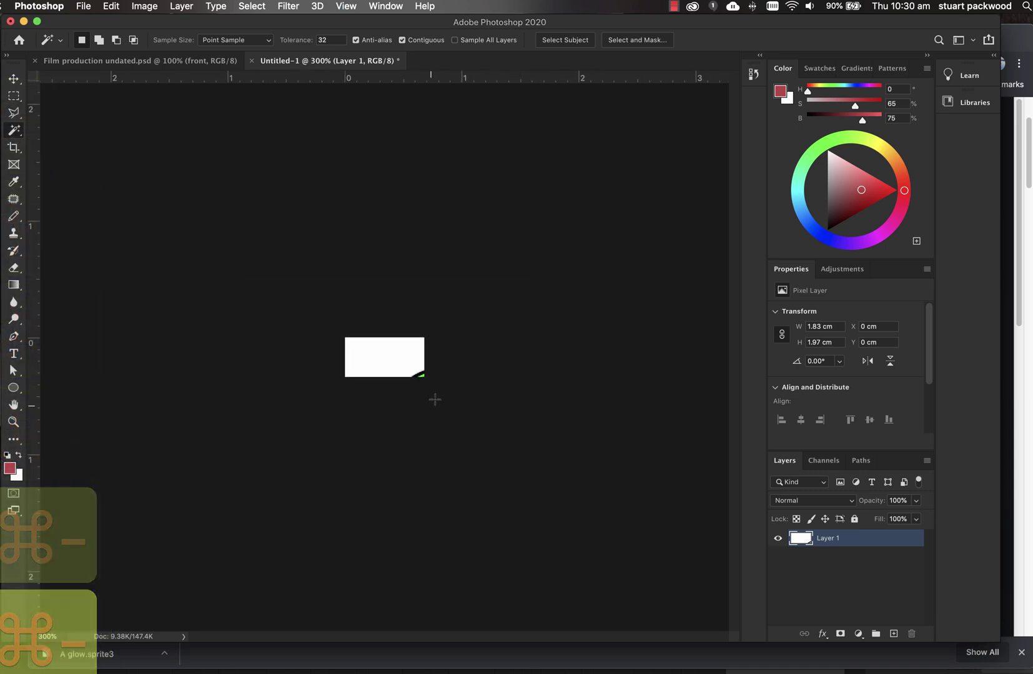
key(v)
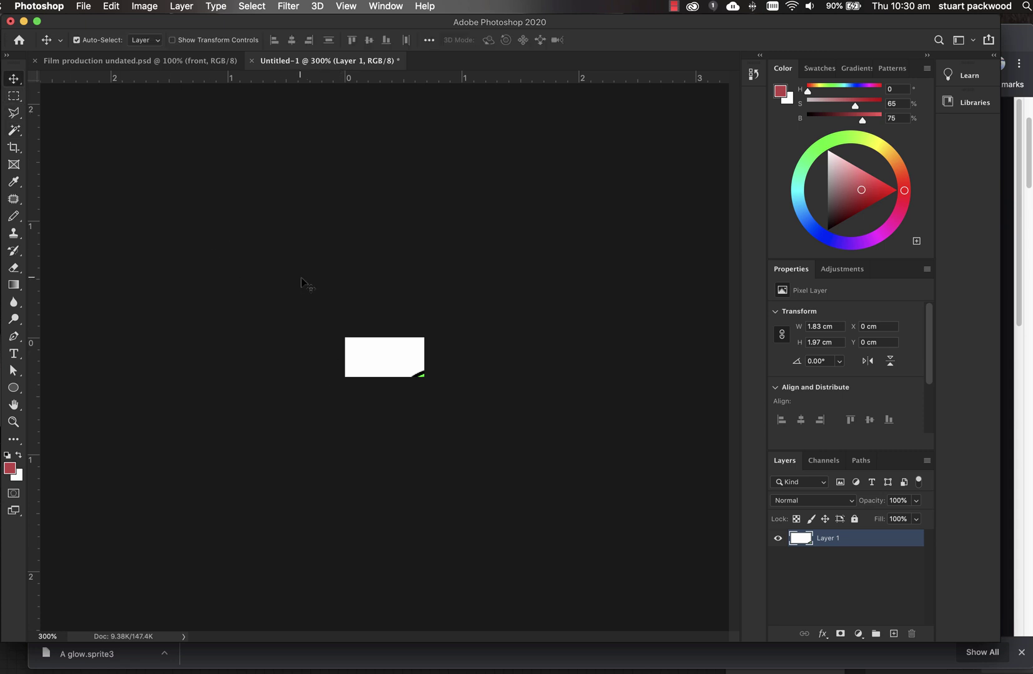
drag(362, 354, 337, 257)
drag(411, 352, 398, 358)
Scale the alien image proportionally to about 18.28% with Free Transform and place the whole head near the canvas centre
key(super+t)
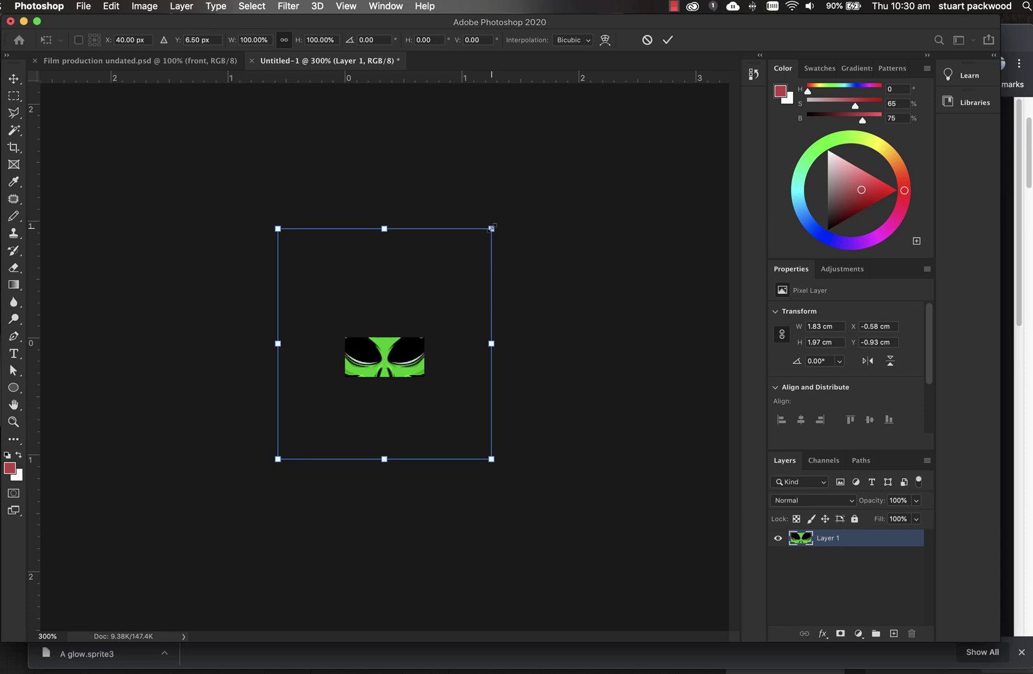
drag(492, 228, 397, 361)
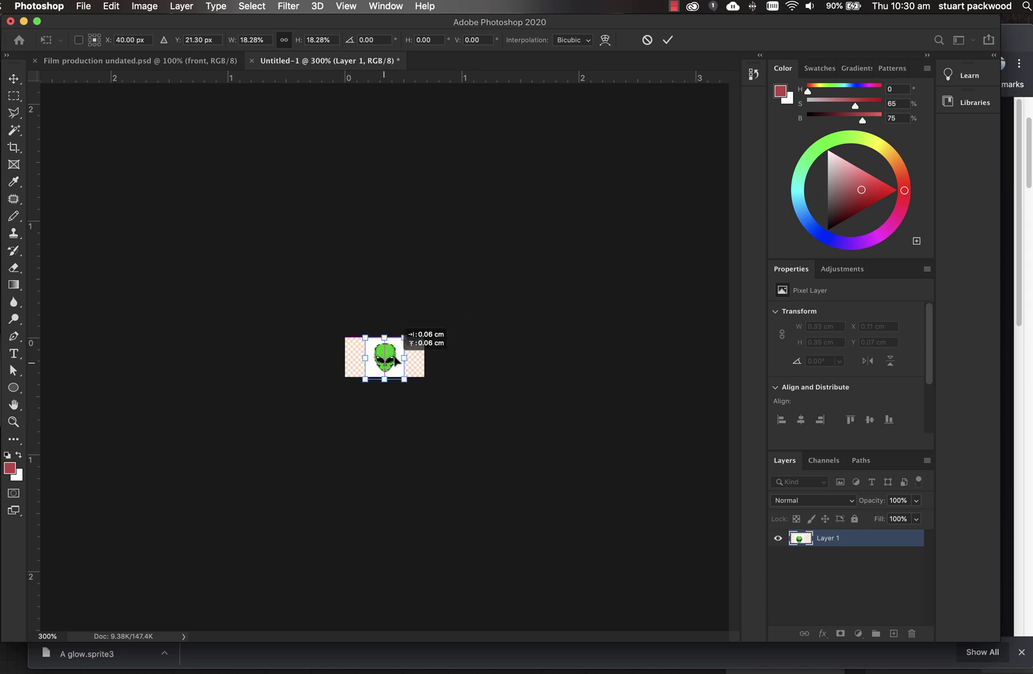
key(super+equal)
key(super+equal)
key(super+equal)
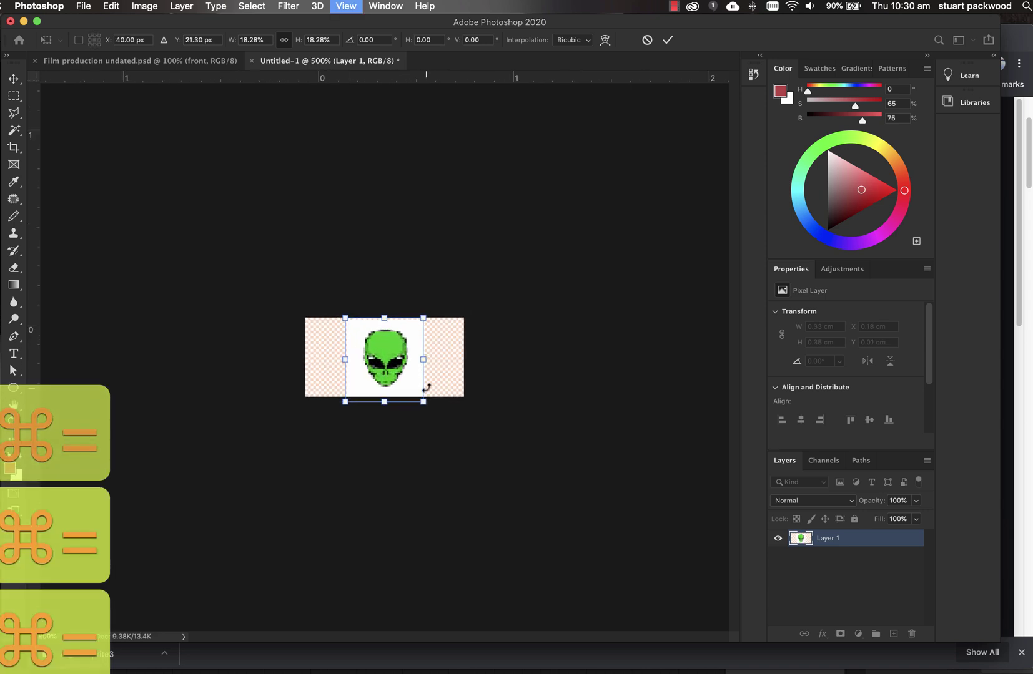
key(super+equal)
key(super+equal)
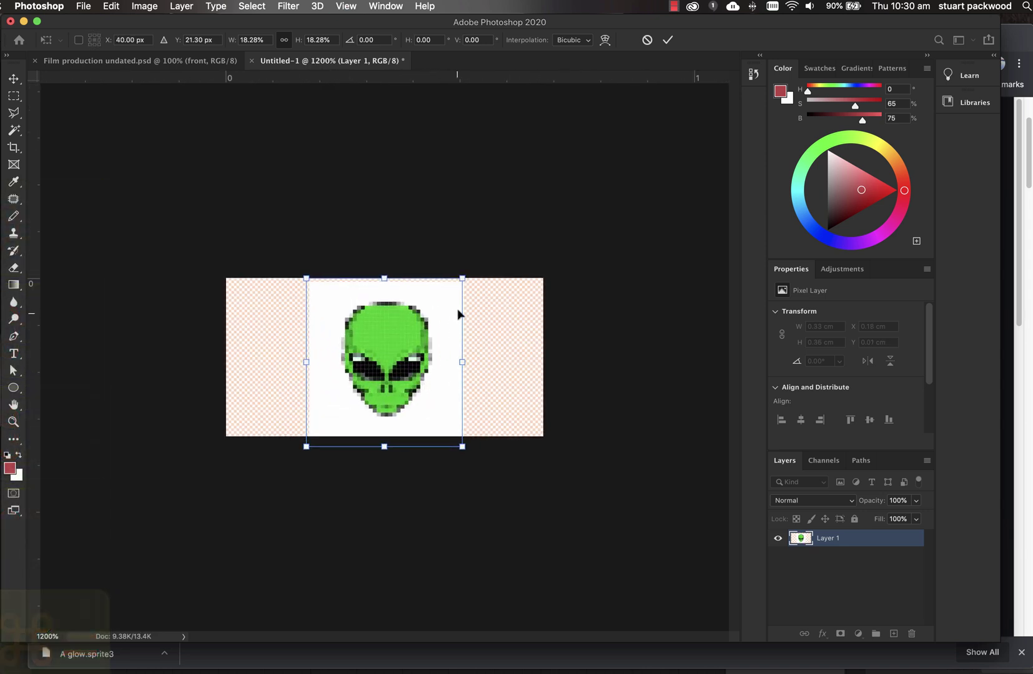
drag(445, 327, 405, 345)
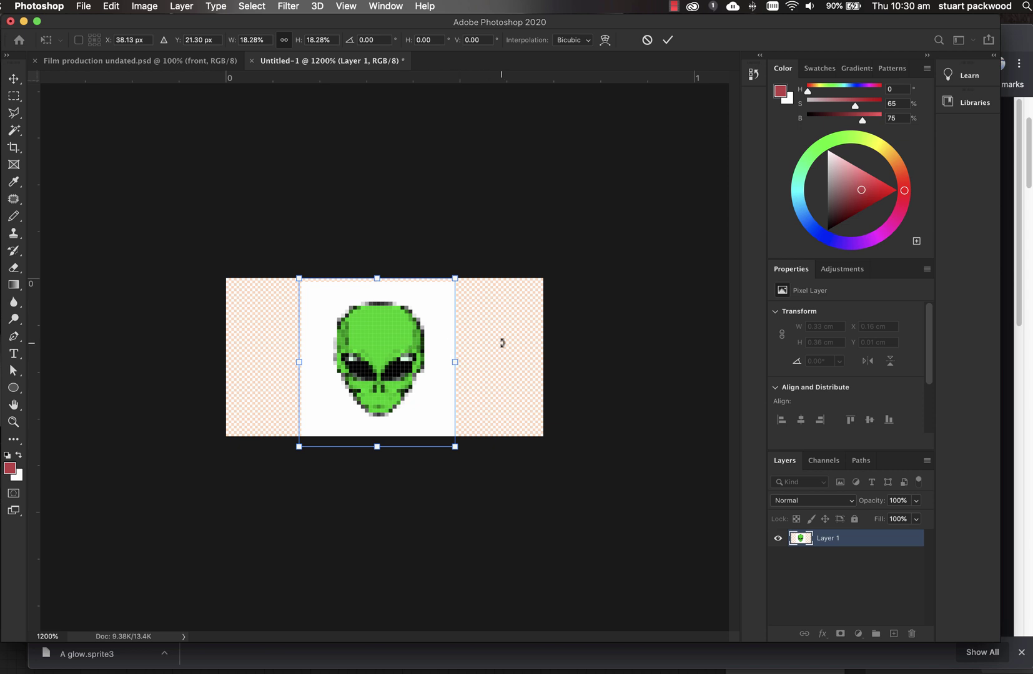
key(Return)
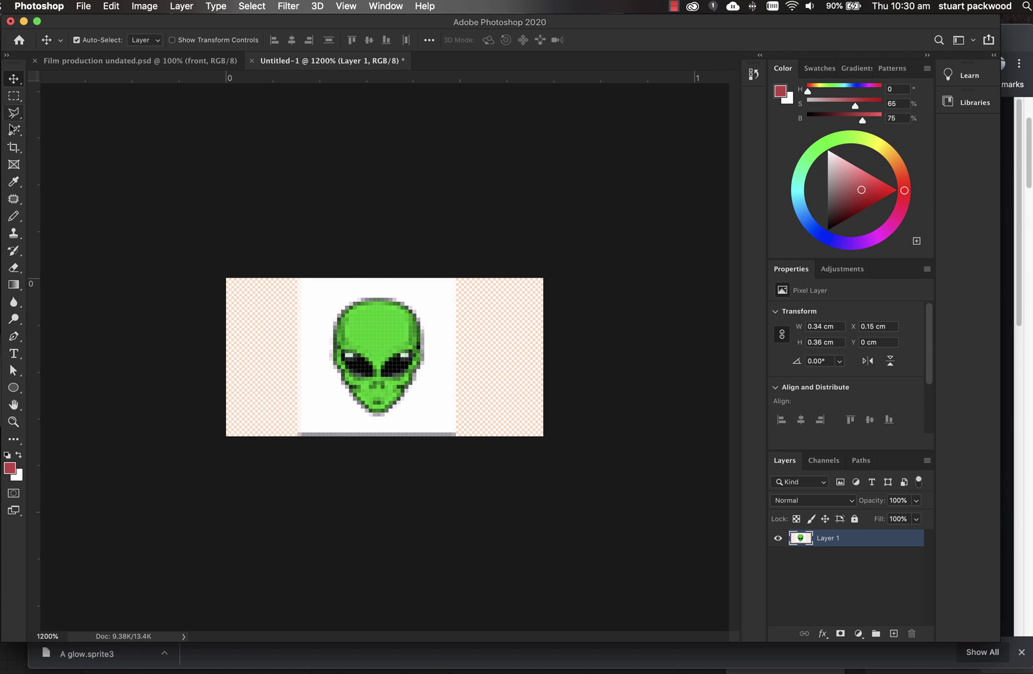
Remove the white background around the alien head using the Magic Wand at tolerance 50, and clear the selection
click(8, 132)
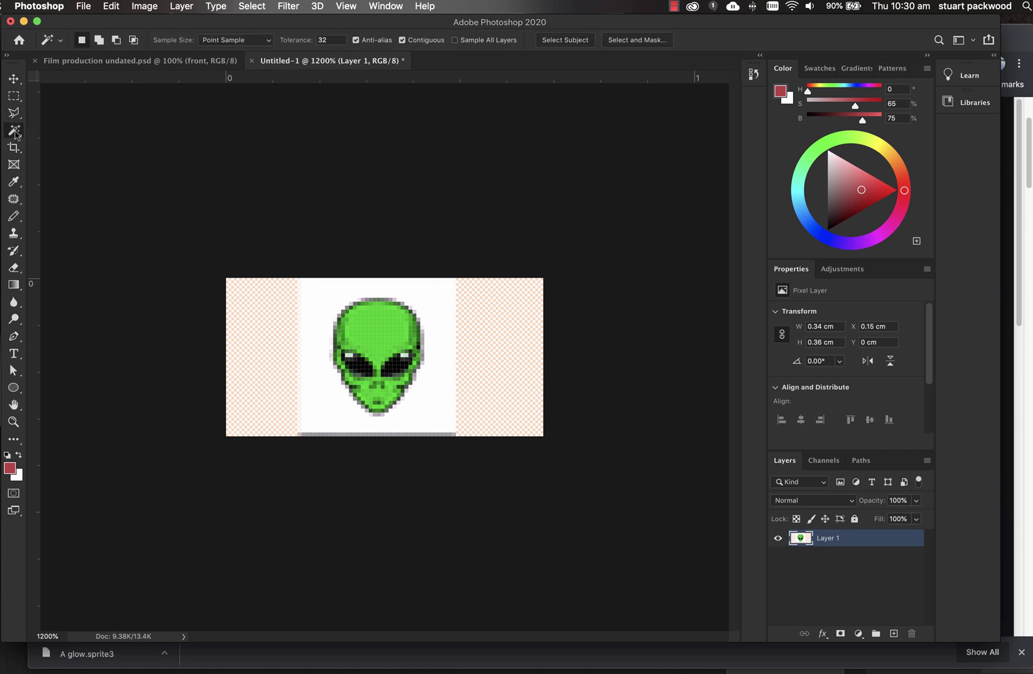
drag(15, 134, 50, 156)
click(445, 308)
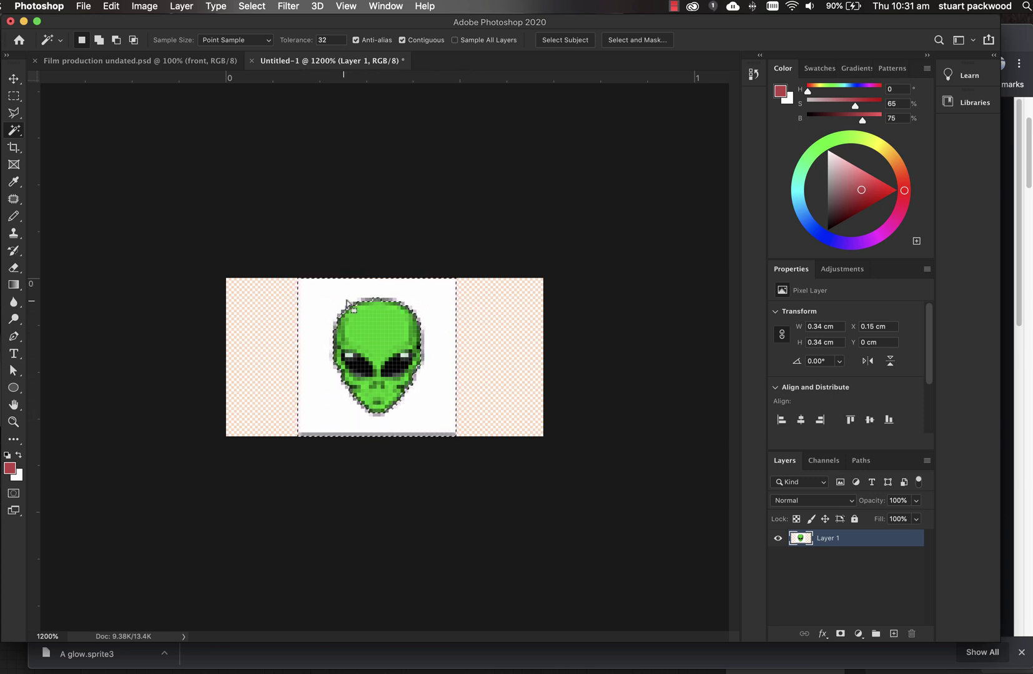
key(Return)
text(50)
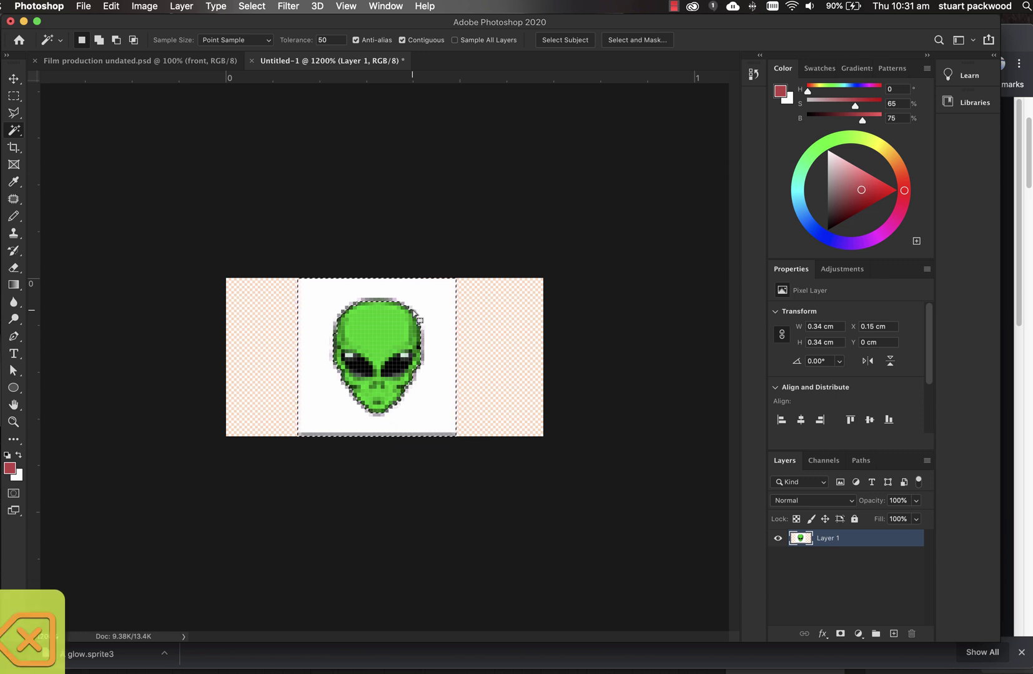
key(Delete)
key(super+d)
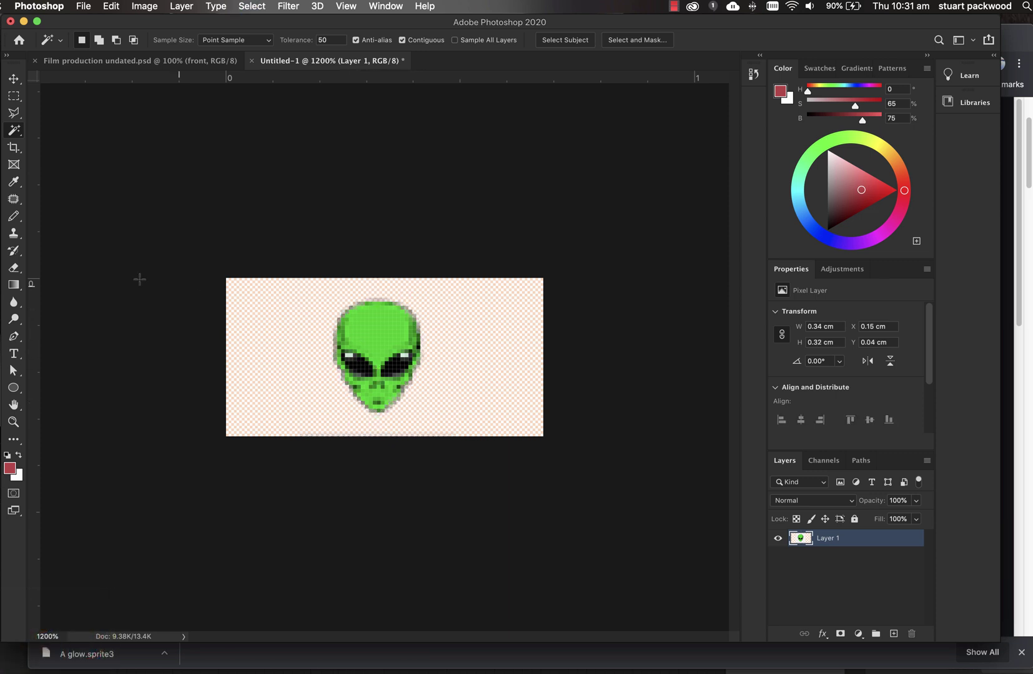
Trace the left edge of the alien head with a black 1-pixel Pencil outline, using the default colours
click(20, 220)
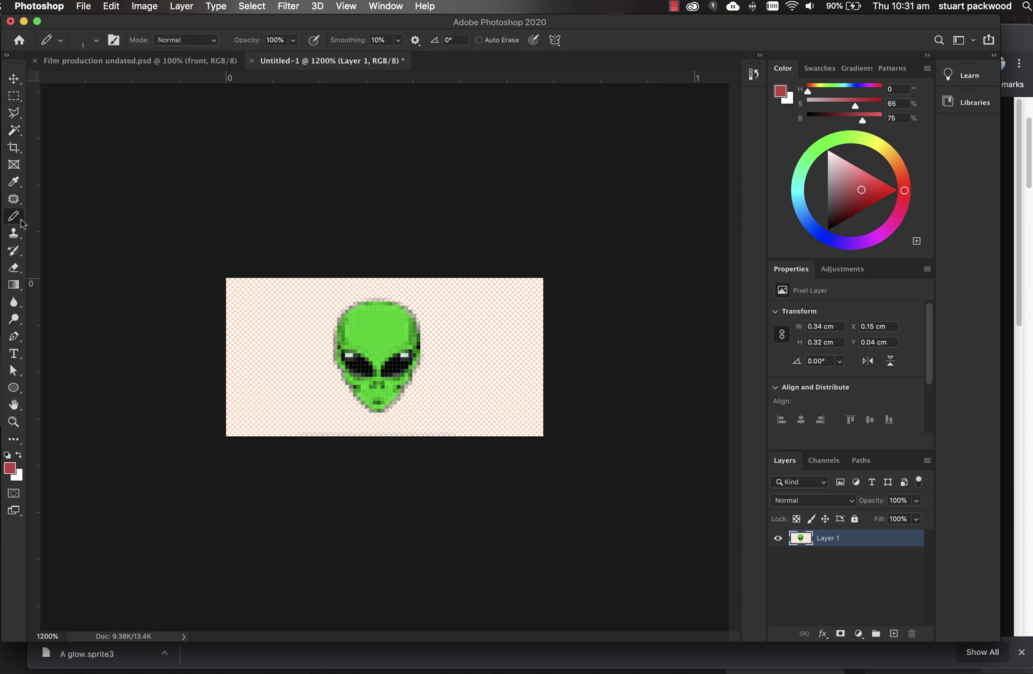
click(7, 457)
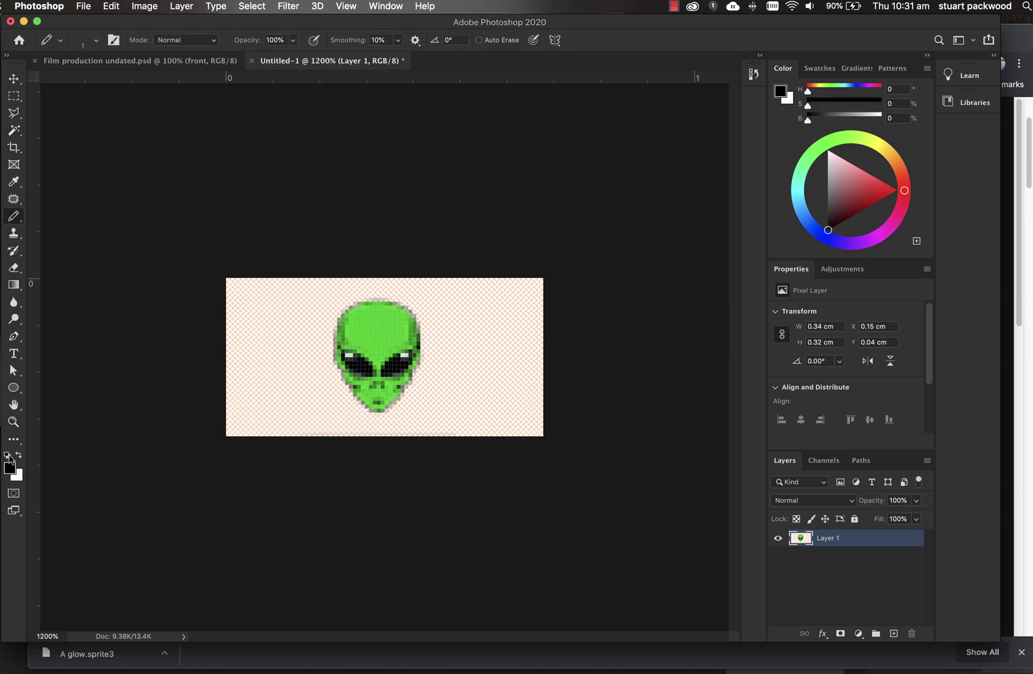
key(super+equal)
key(super+equal)
key(super+equal)
key(super+equal)
key(super+equal)
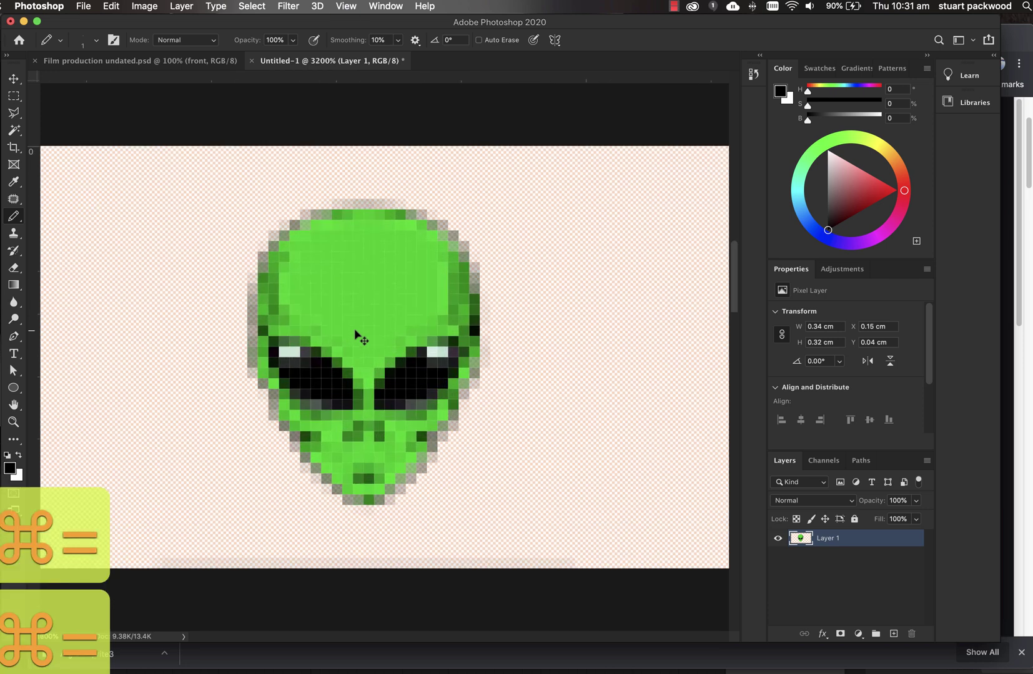
mouse_move(126, 348)
mouse_down()
mouse_move(184, 493)
mouse_move(247, 578)
mouse_up()
mouse_move(122, 308)
mouse_down()
mouse_move(125, 218)
mouse_move(141, 204)
mouse_move(140, 160)
mouse_move(162, 121)
mouse_up()
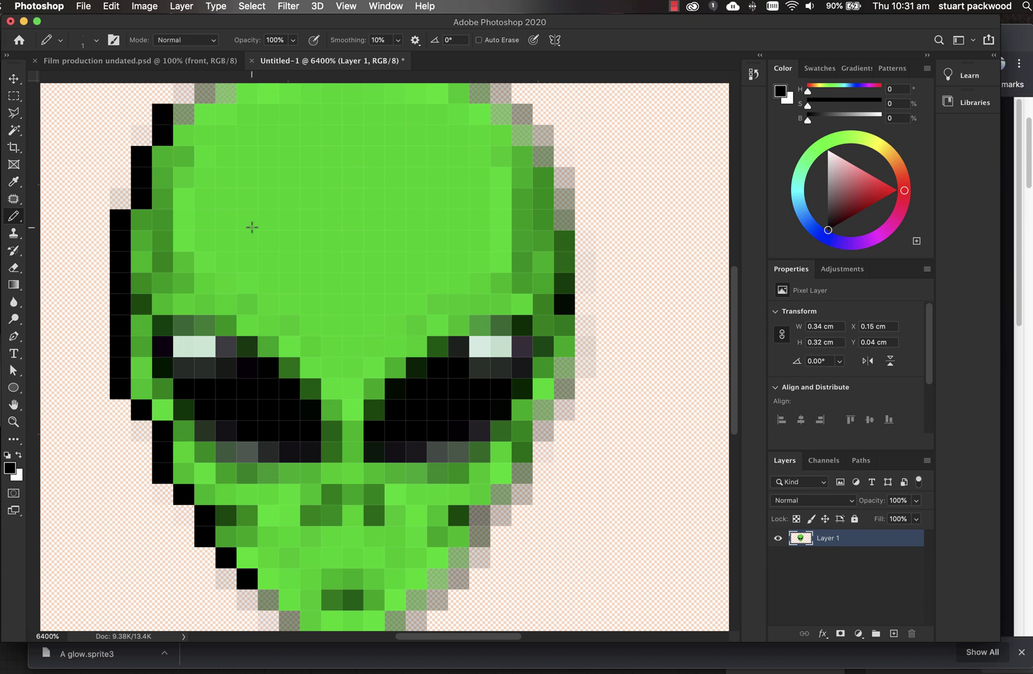
Save a copy of the image as alien.png in Downloads, in PNG format with the large file size option
key(super+minus)
key(super+minus)
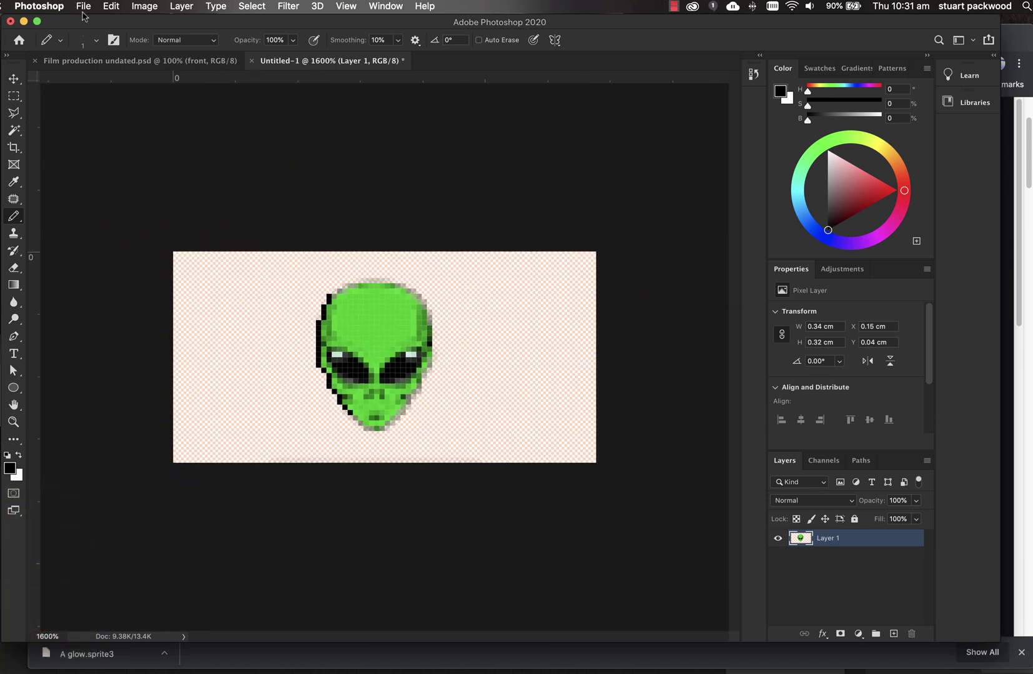
click(84, 6)
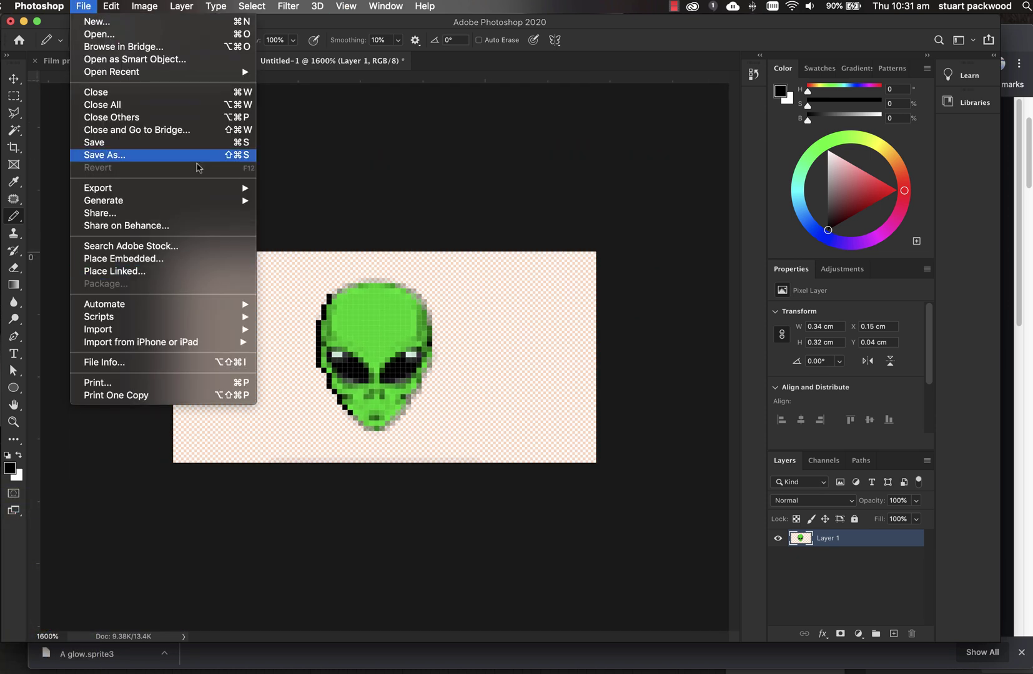
click(187, 156)
click(583, 473)
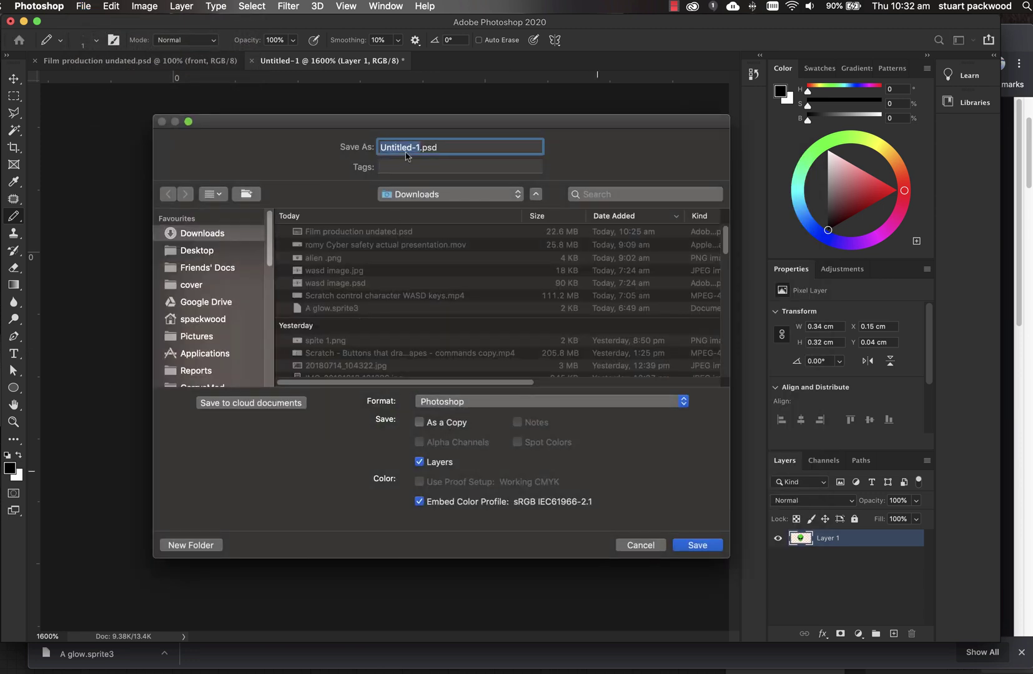
text(alien)
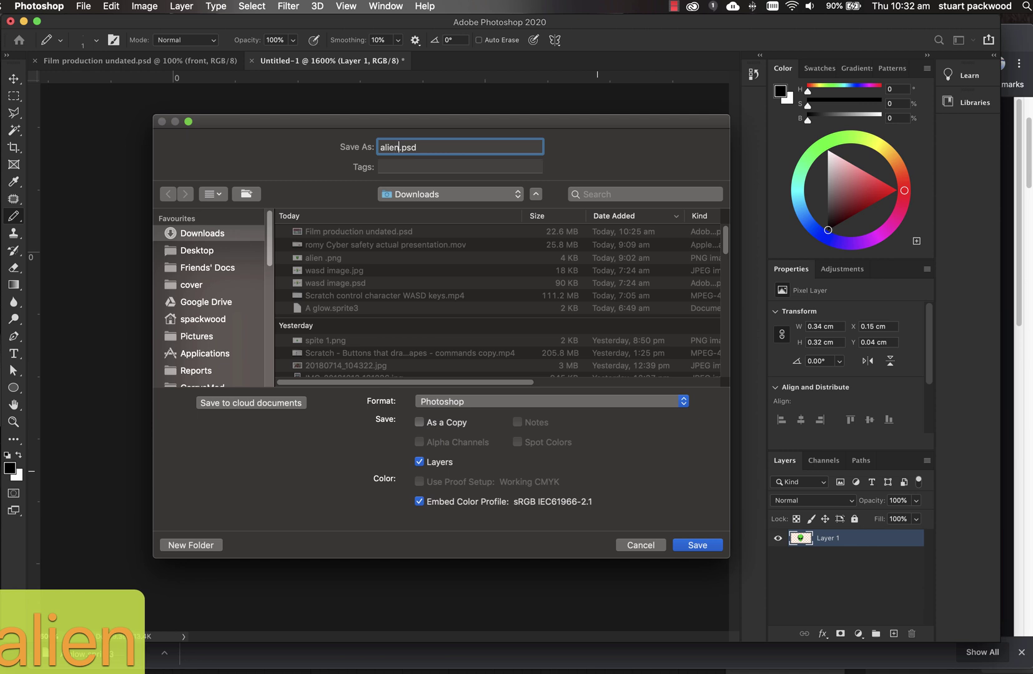
click(460, 402)
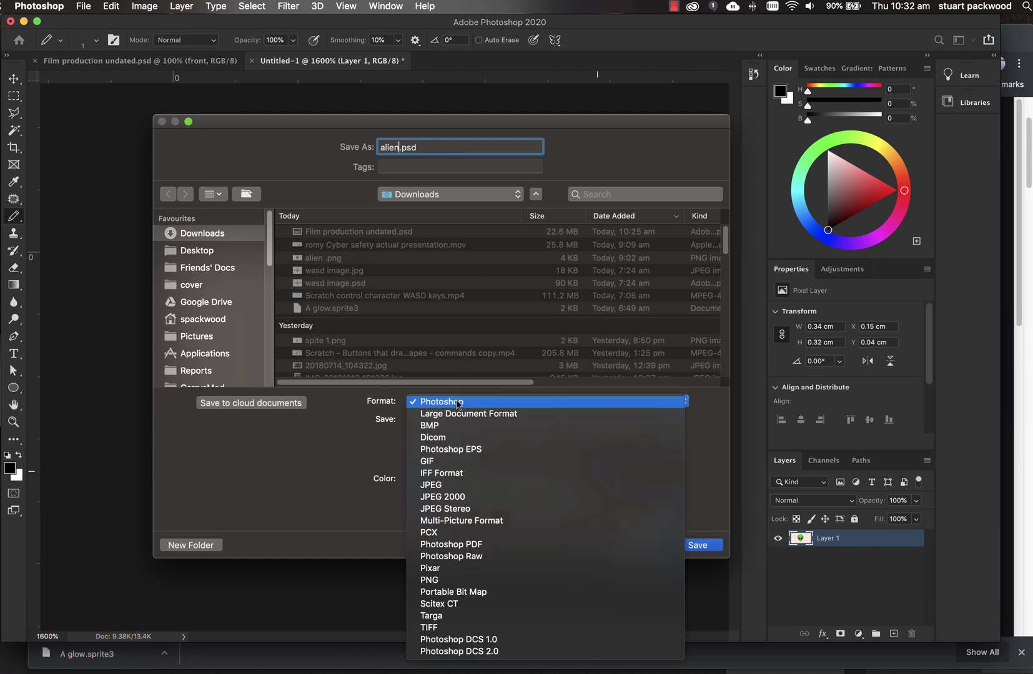
click(456, 580)
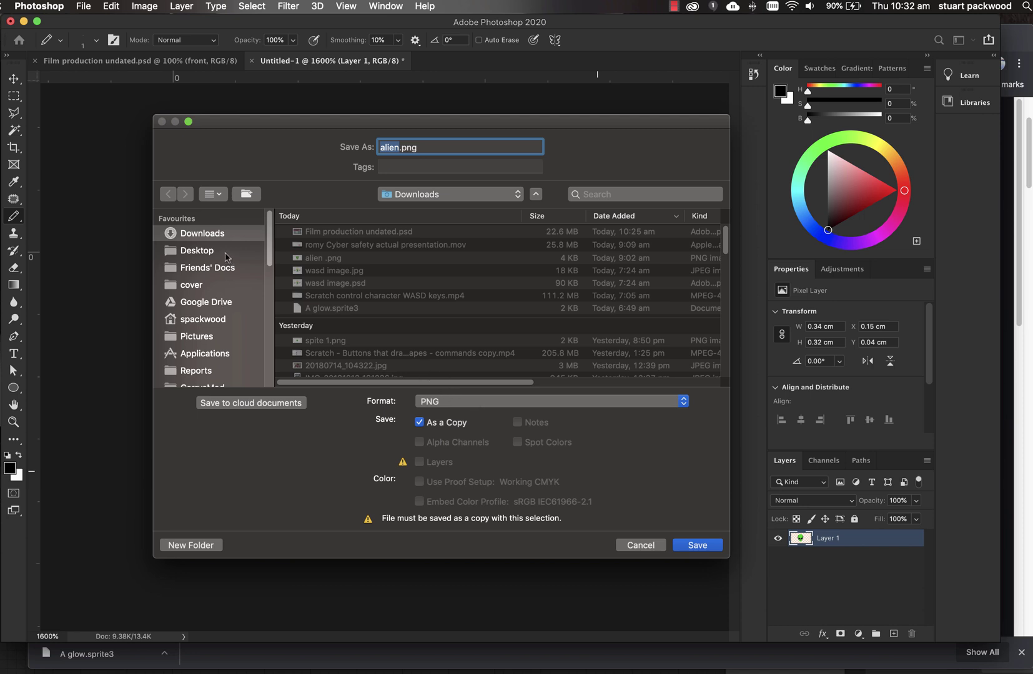
click(715, 547)
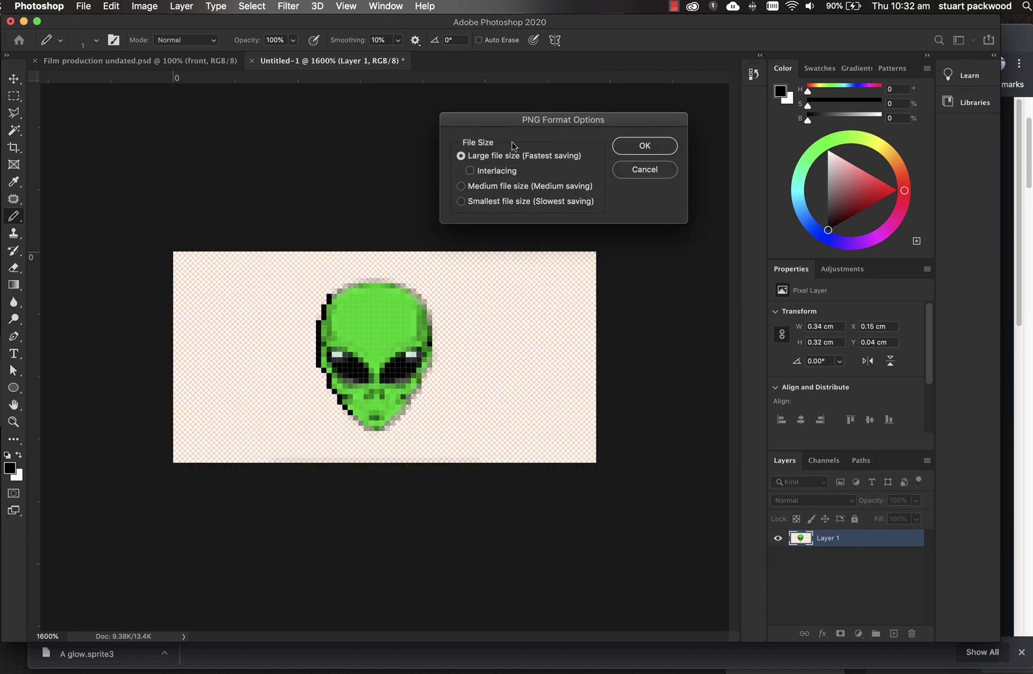
click(645, 147)
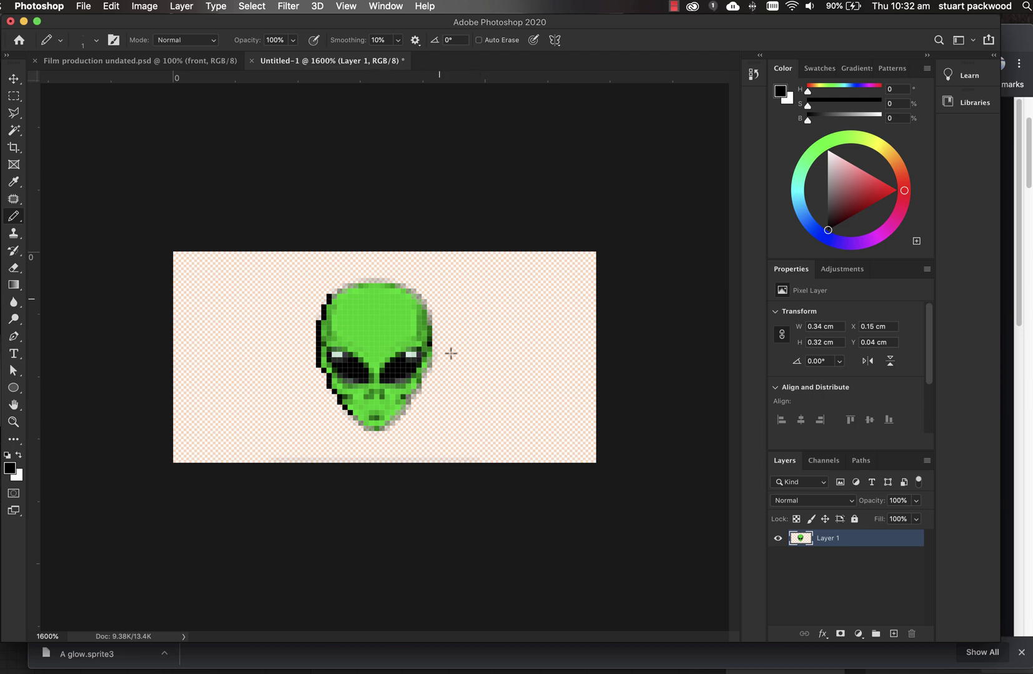
Switch to the Scratch project in Chrome and upload alien.png from Downloads as a new sprite
key(super+Tab)
key(super+shift+Tab)
key(super+shift+Tab)
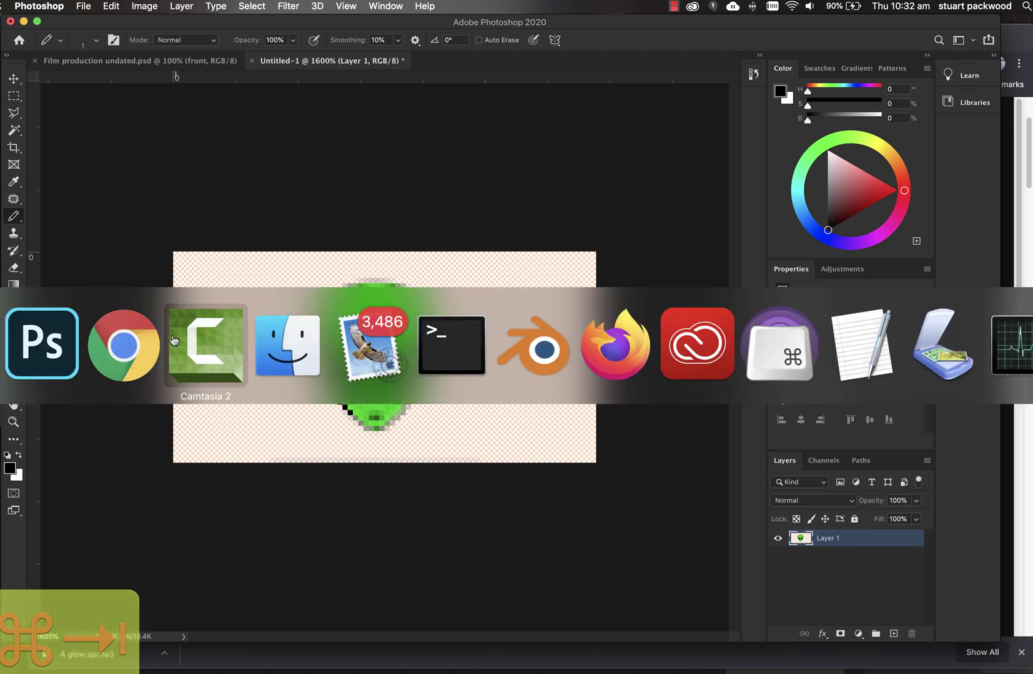
key(super+shift+Tab)
mouse_move(941, 610)
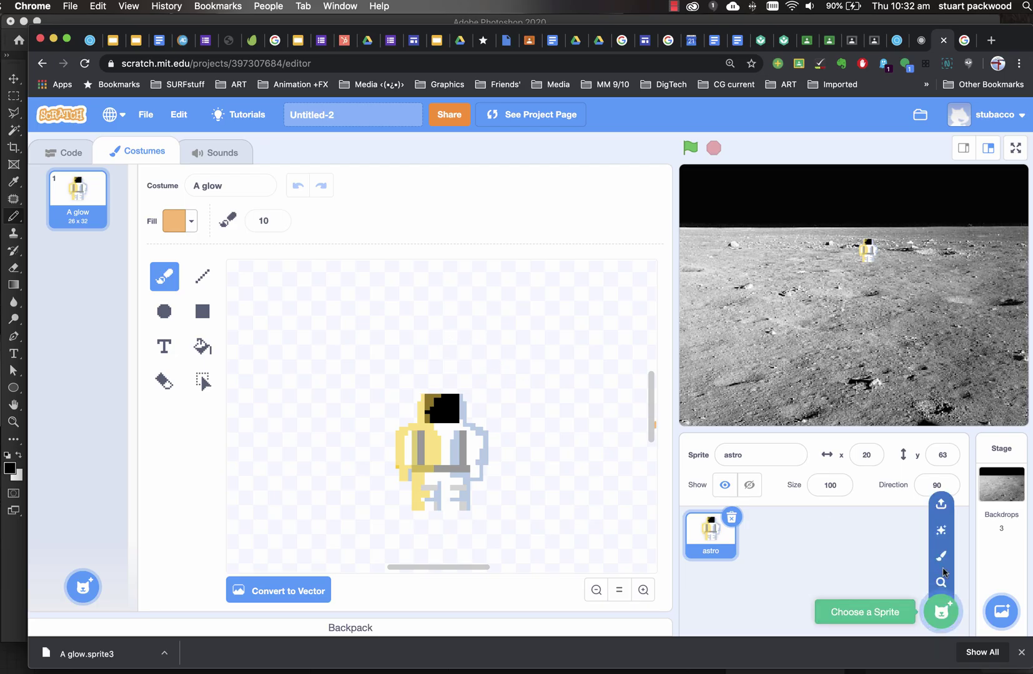
click(941, 505)
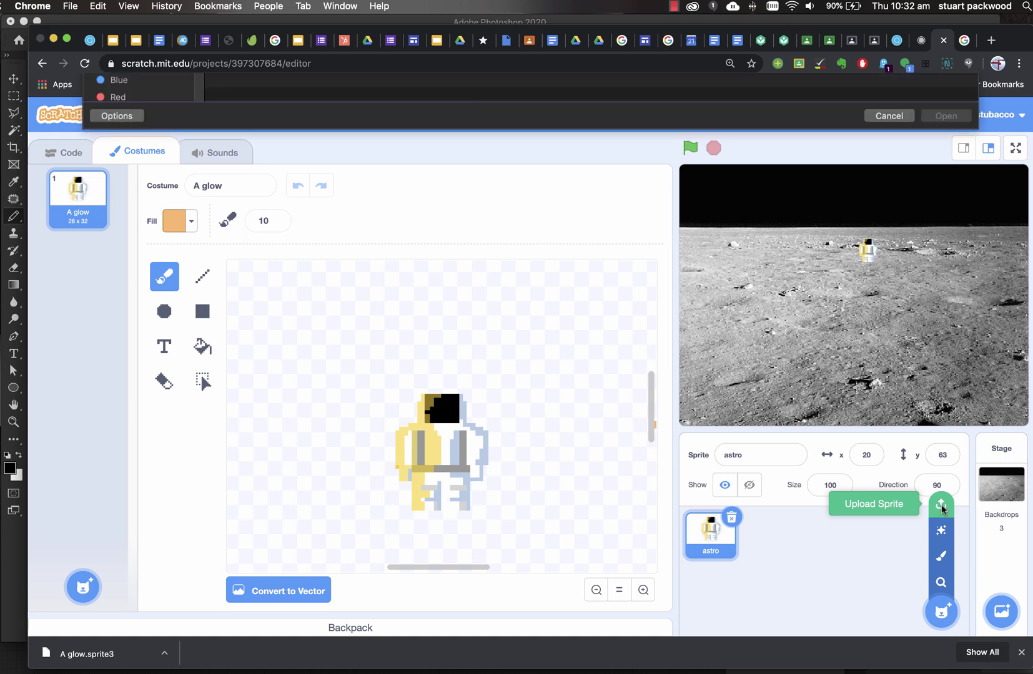
click(250, 124)
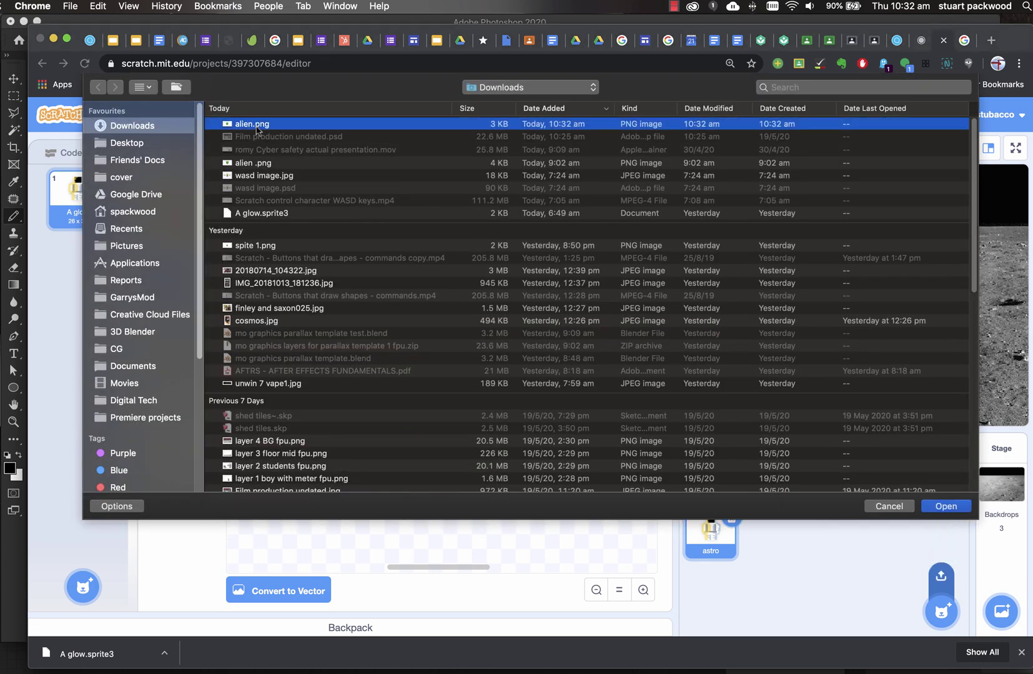
click(931, 505)
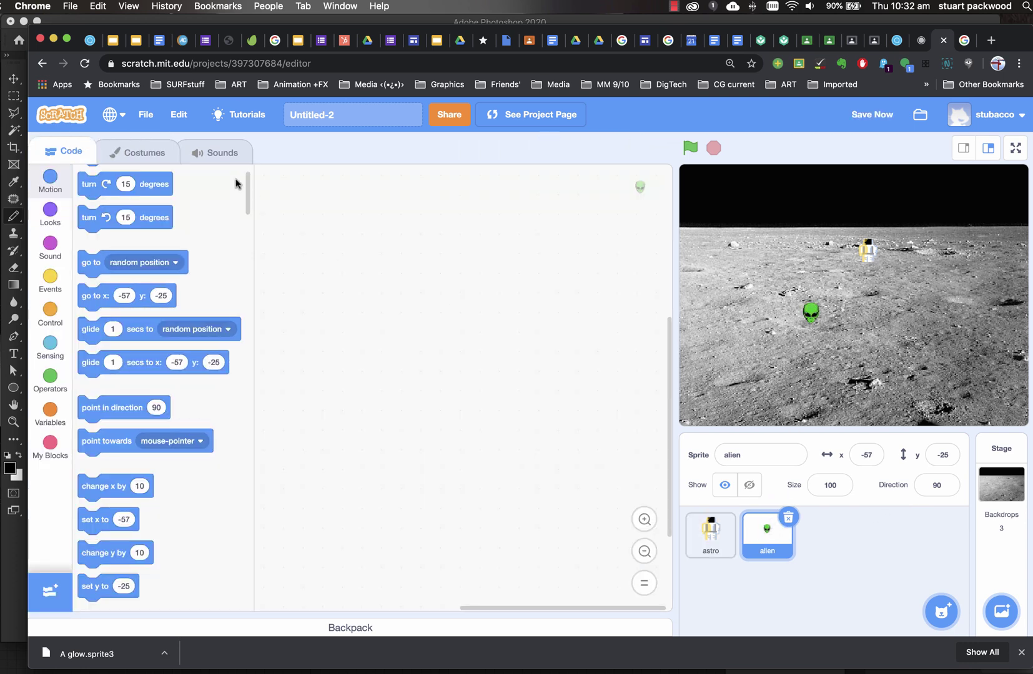
Erase the stray grey line beneath the head in the alien sprite's costume with the size 40 eraser
click(143, 156)
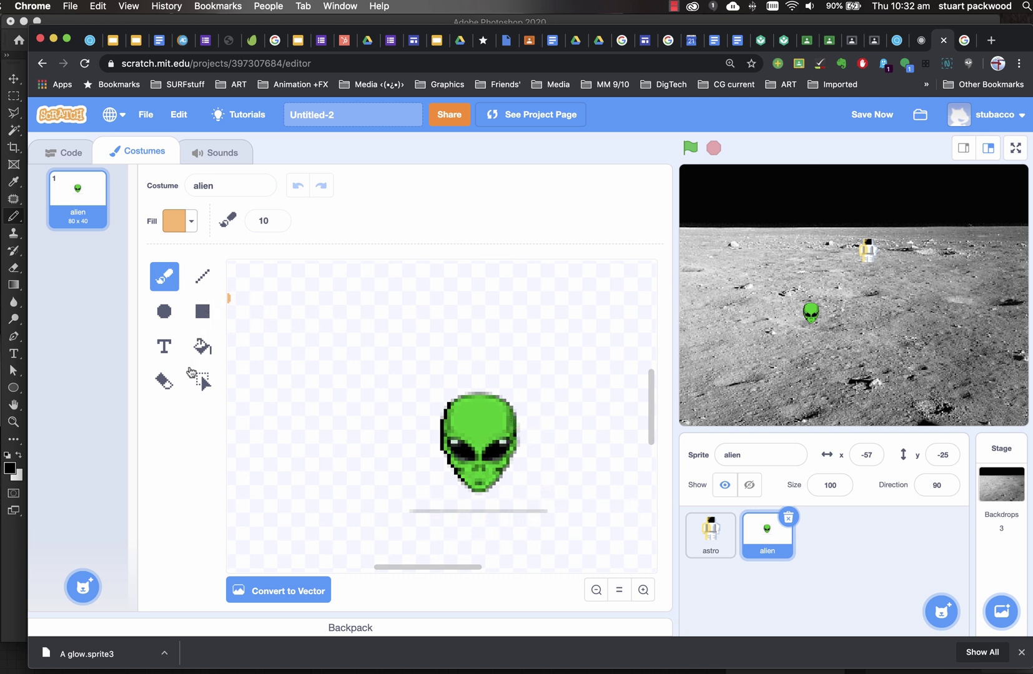
click(167, 381)
drag(445, 509, 548, 511)
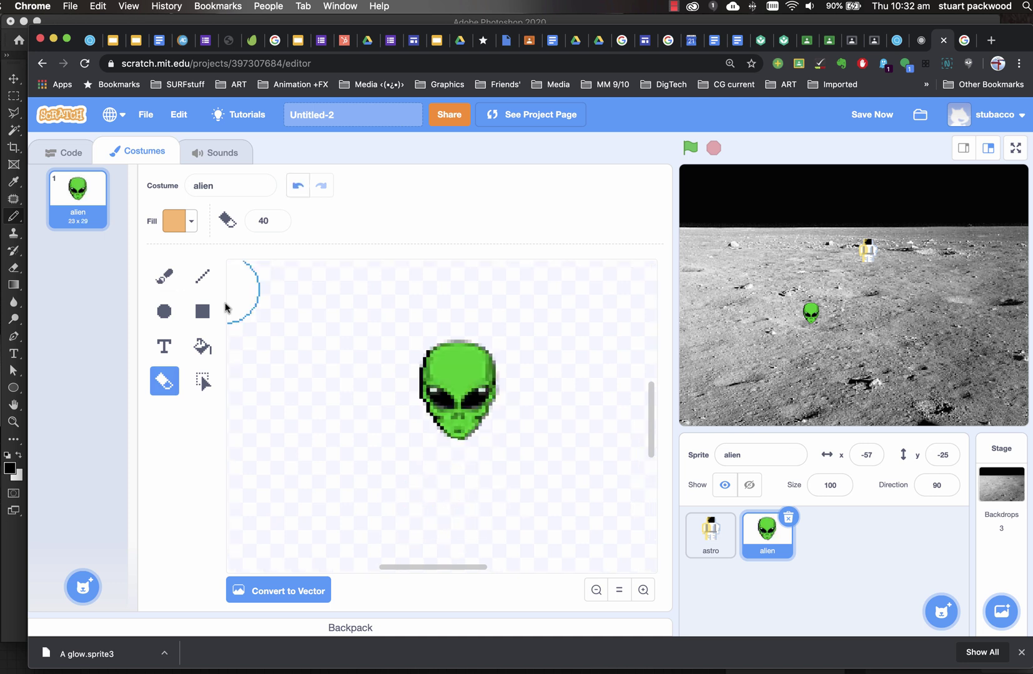
Select the whole alien head in the costume and move it onto the costume's centre point
click(202, 381)
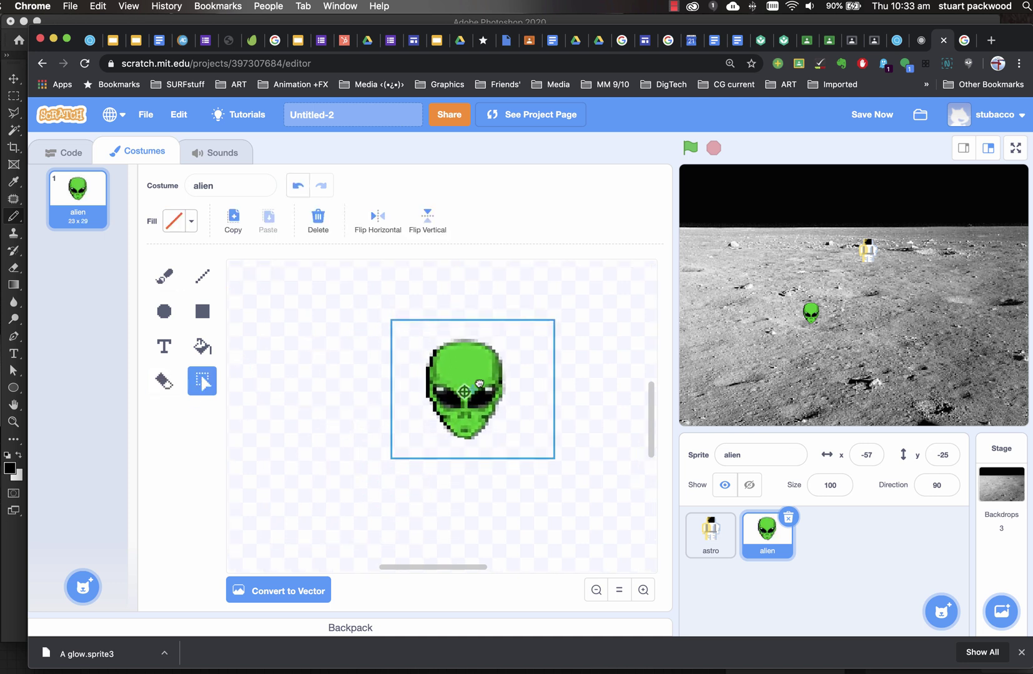